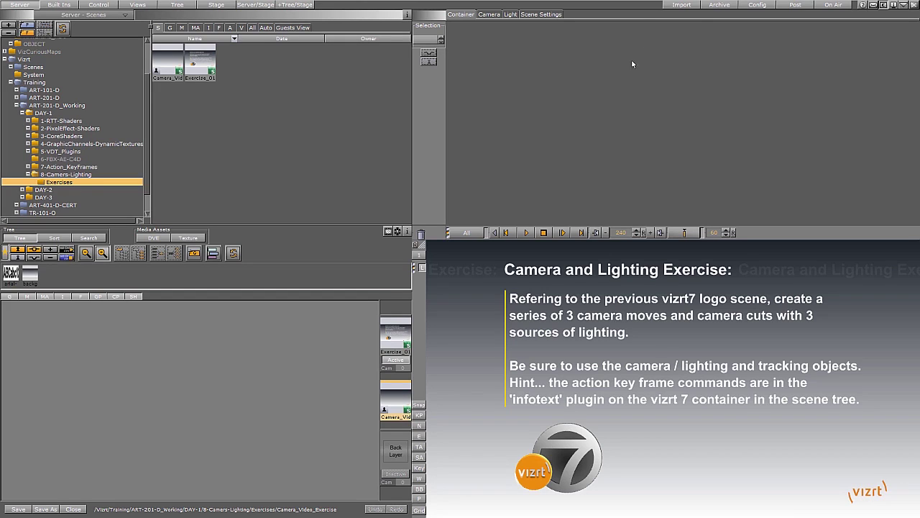
# Open the camera settings and compare the scene through several camera views, returning to camera 1
pyautogui.click(303, 5)
pyautogui.click(21, 5)
pyautogui.click(489, 15)
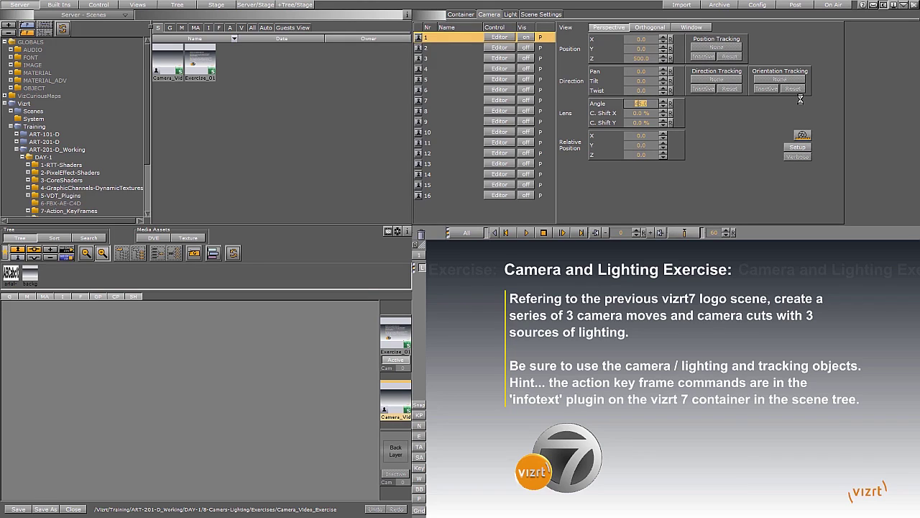
pyautogui.click(415, 258)
pyautogui.click(432, 264)
pyautogui.click(443, 255)
pyautogui.click(443, 264)
pyautogui.click(454, 257)
pyautogui.click(455, 264)
pyautogui.click(466, 255)
pyautogui.click(432, 255)
# Try shifting camera 1 along X and reset its X position
pyautogui.moveTo(645, 40); pyautogui.dragTo(630, 37)
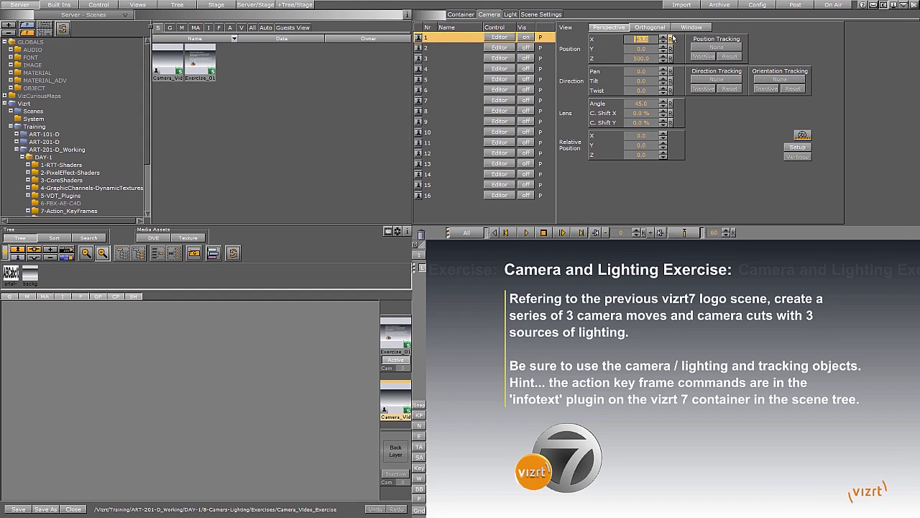
pyautogui.click(671, 40)
pyautogui.press('Return')
# Remove the exercise instruction scene from the front layer
pyautogui.rightClick(400, 336)
pyautogui.click(432, 364)
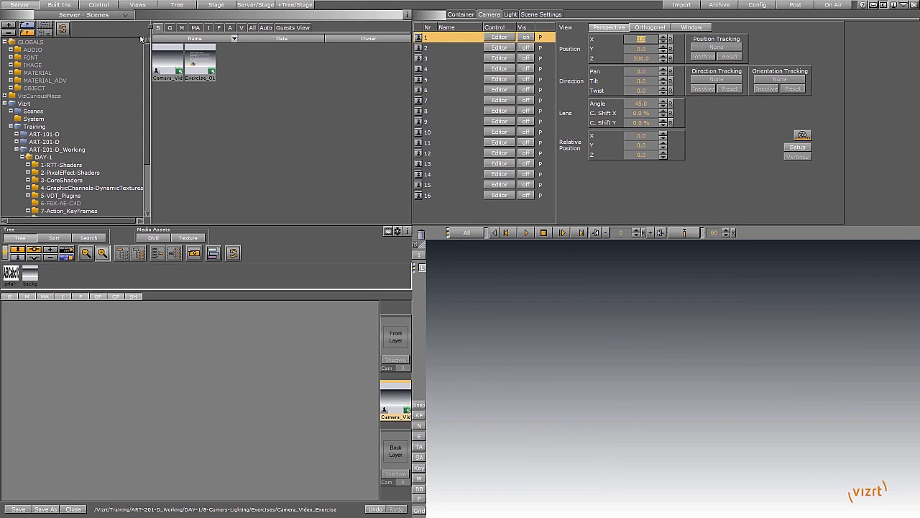
# Add the vizrt_7 geometry to the scene tree and delete the abc7 geometry from the Exercises folder
pyautogui.click(169, 27)
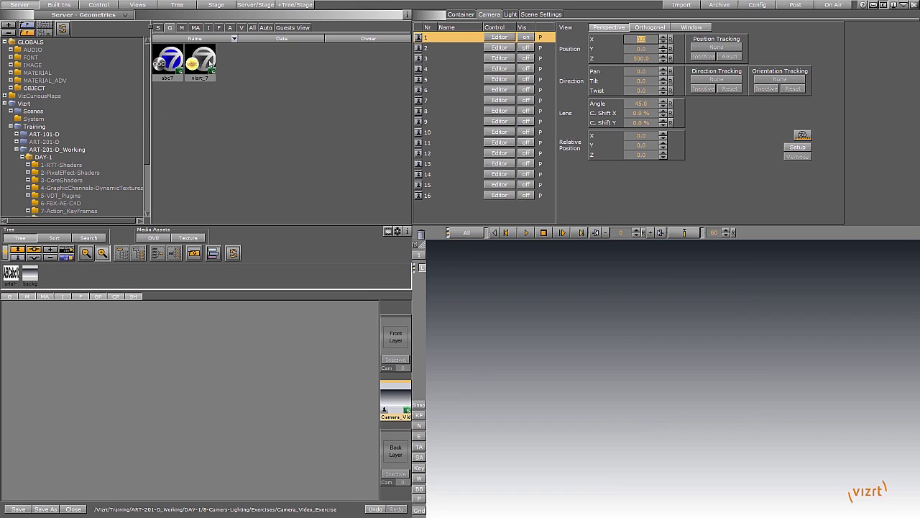
pyautogui.moveTo(201, 61); pyautogui.dragTo(162, 430)
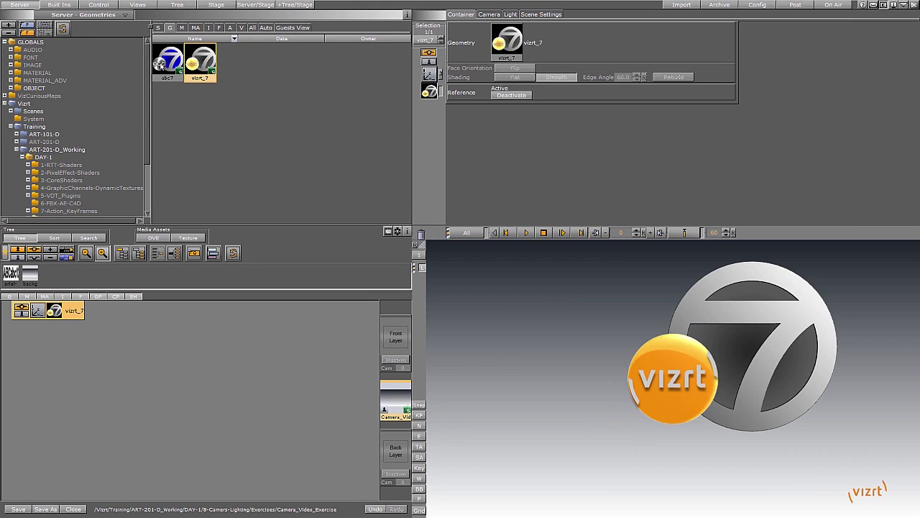
pyautogui.moveTo(164, 64); pyautogui.dragTo(421, 233)
pyautogui.click(195, 134)
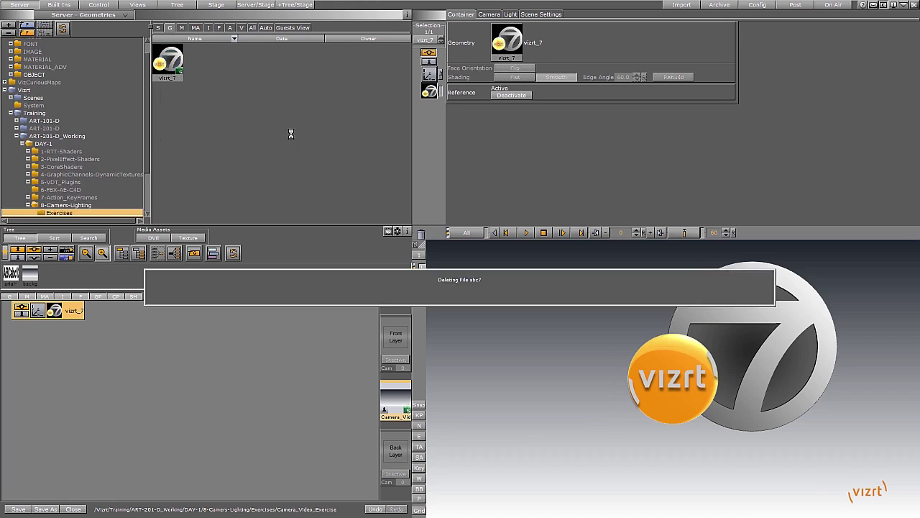
# Split the vizrt_7 geometry into its separate containers and save the scene
pyautogui.click(175, 253)
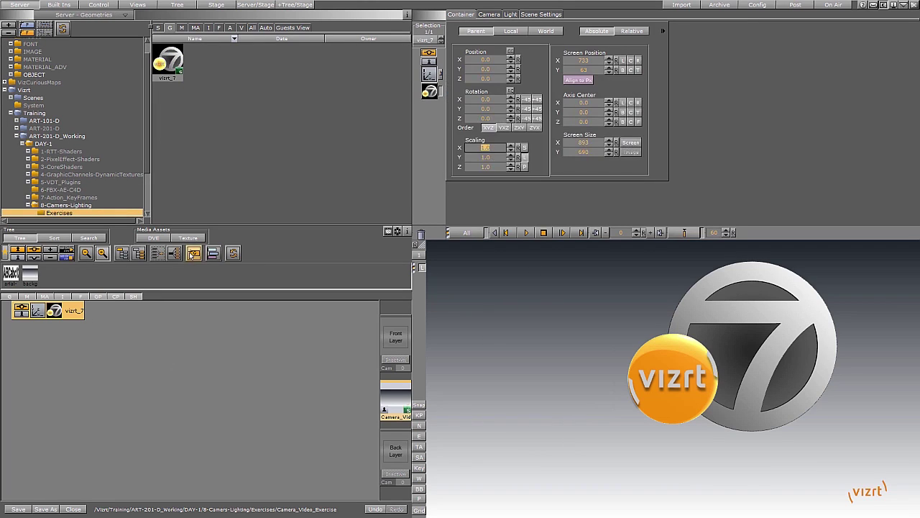
pyautogui.click(27, 511)
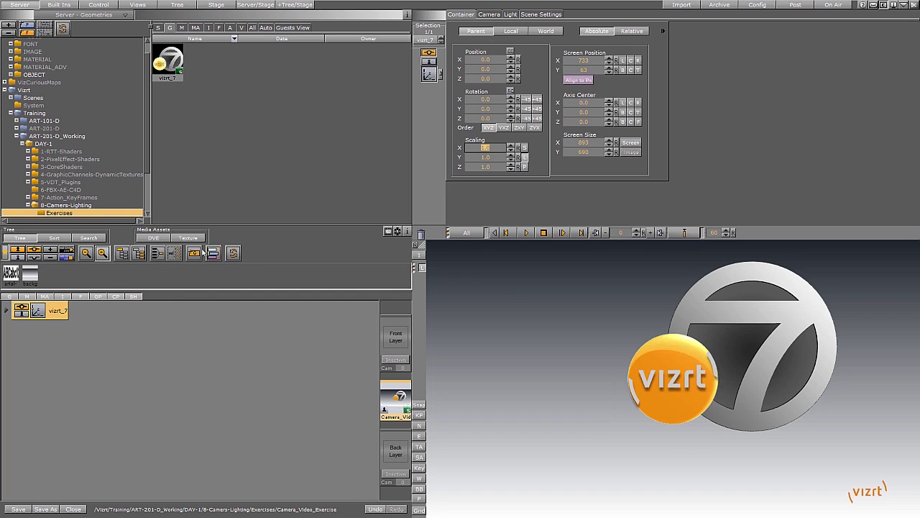
# Add a group container below vizrt_7 in the scene tree and name it DOLLY
pyautogui.moveTo(194, 253); pyautogui.dragTo(61, 359)
pyautogui.click(54, 335)
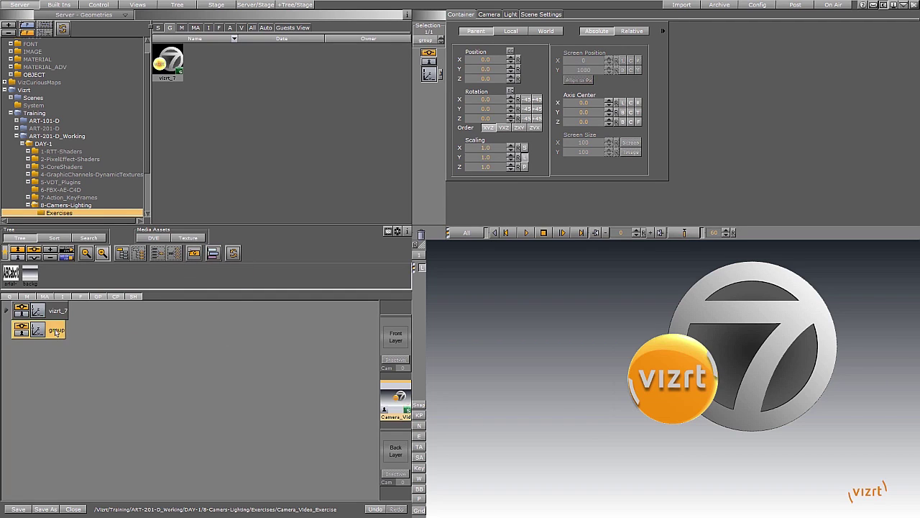
pyautogui.doubleClick(56, 331)
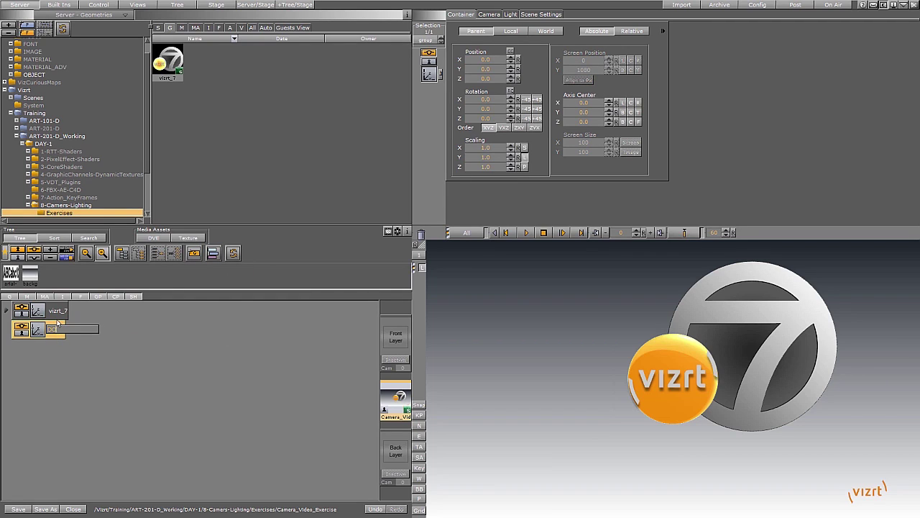
pyautogui.write('DOLLY')
pyautogui.press('Return')
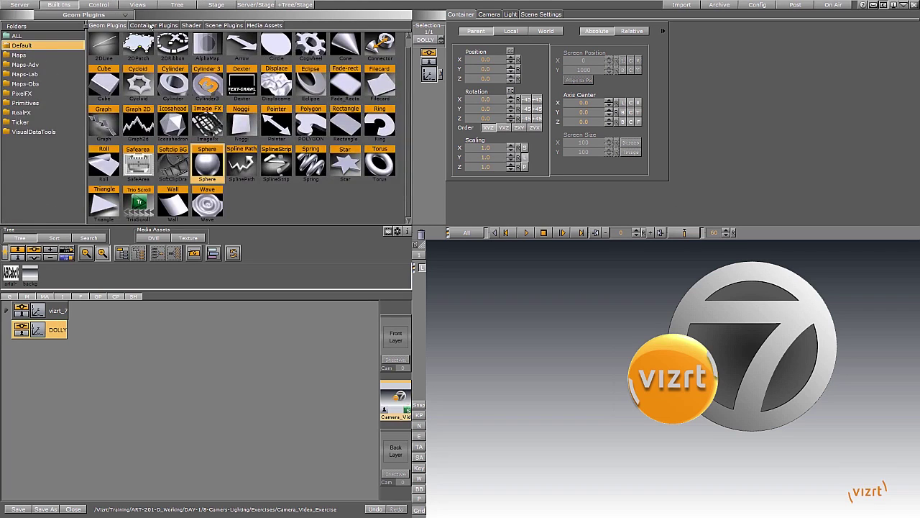
# Add a group as a child of DOLLY and name it JIB
pyautogui.click(152, 26)
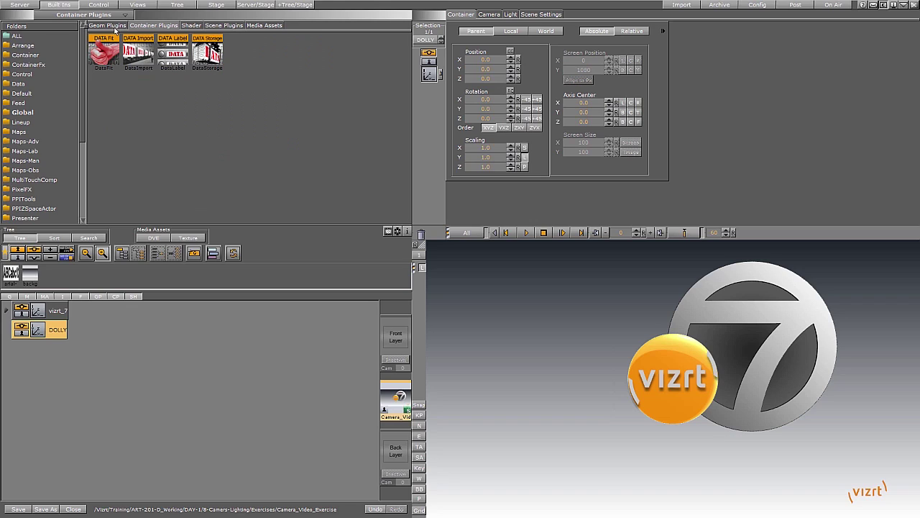
pyautogui.moveTo(194, 253); pyautogui.dragTo(99, 346)
pyautogui.click(65, 348)
pyautogui.click(65, 348)
pyautogui.press('BackSpace')
pyautogui.write('JIB')
pyautogui.press('Return')
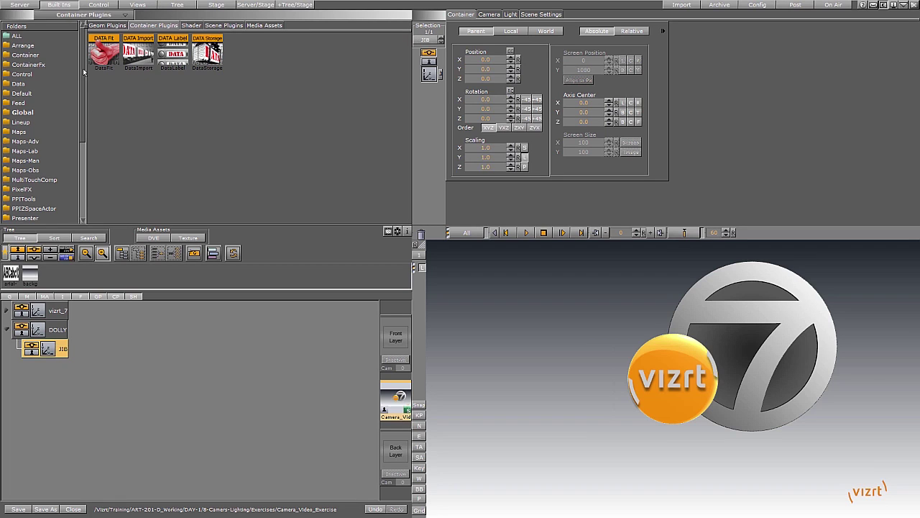
# Add a default Sphere geometry under DOLLY, below JIB, and name its container Camera_01
pyautogui.moveTo(83, 69); pyautogui.dragTo(82, 78)
pyautogui.click(48, 96)
pyautogui.click(110, 26)
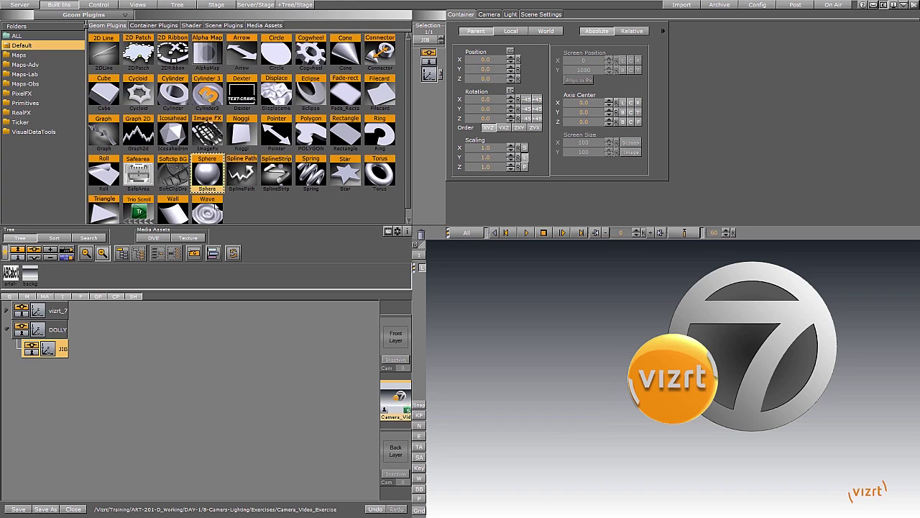
pyautogui.moveTo(206, 175); pyautogui.dragTo(79, 366)
pyautogui.doubleClick(84, 371)
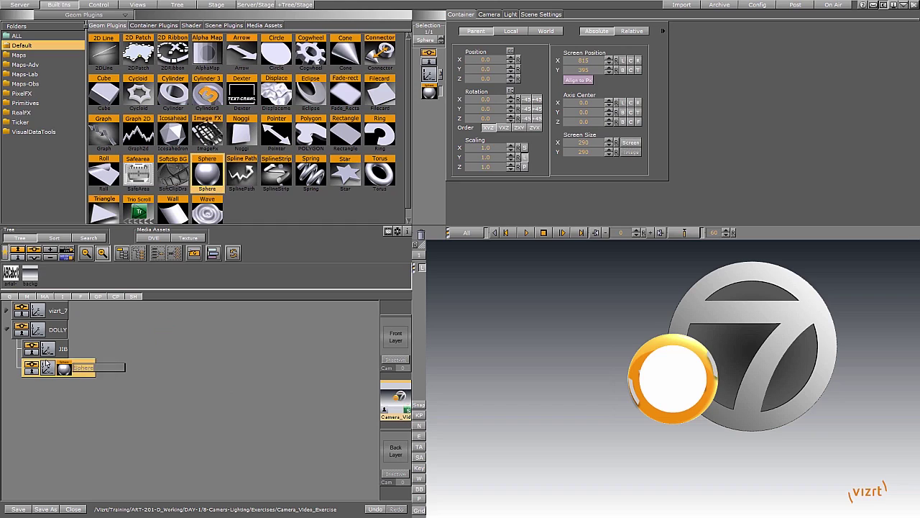
pyautogui.write('G')
pyautogui.press('Return')
# Give Camera_01 a material with a purple diffuse colour and scale the sphere uniformly to 0.08
pyautogui.rightClick(92, 368)
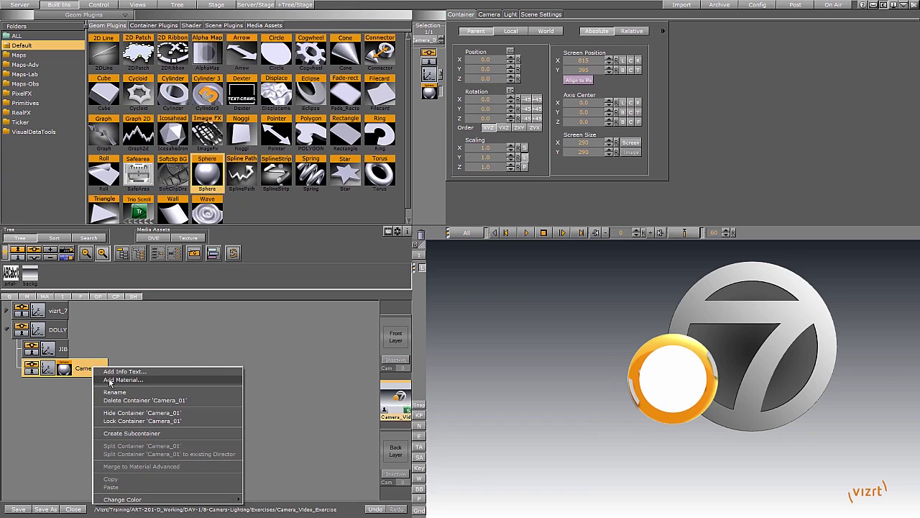
pyautogui.click(110, 380)
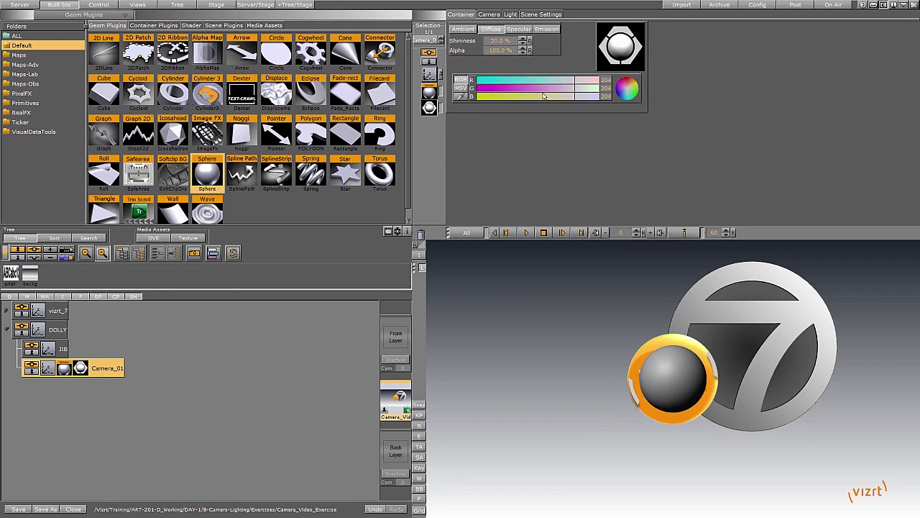
pyautogui.moveTo(544, 89); pyautogui.dragTo(524, 84)
pyautogui.click(430, 74)
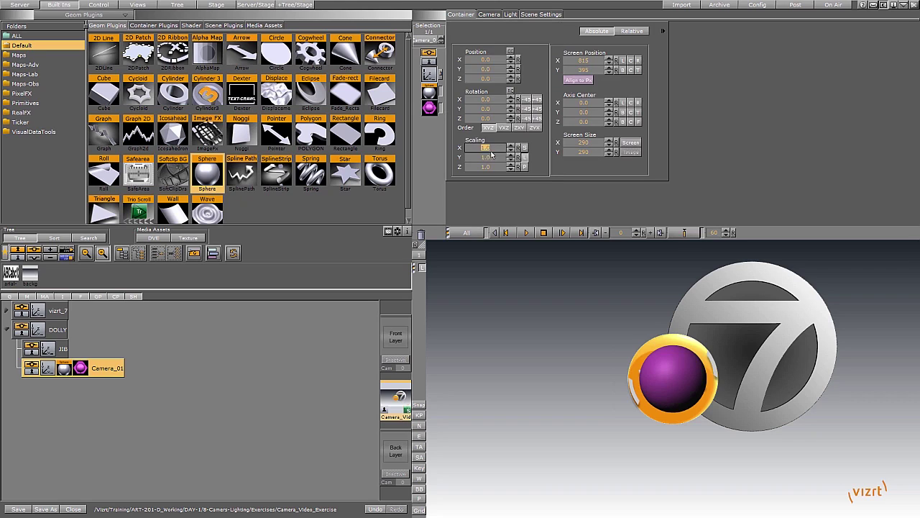
pyautogui.moveTo(492, 155); pyautogui.dragTo(450, 135)
# Nest Camera_01 inside the JIB container and turn on the bounding box display
pyautogui.moveTo(108, 367); pyautogui.dragTo(54, 349)
pyautogui.click(419, 489)
pyautogui.click(231, 347)
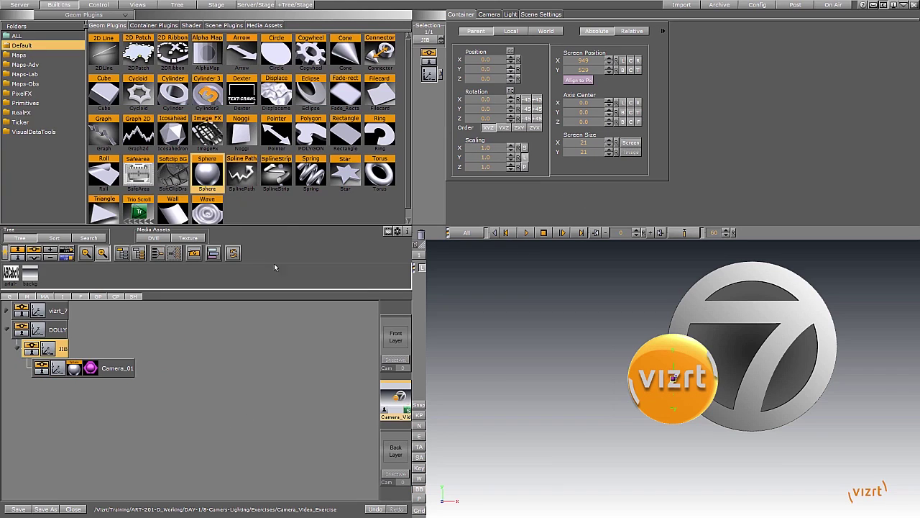
# Position Camera_01 at X -62 and Z 350, and save the scene
pyautogui.press('Down')
pyautogui.moveTo(497, 78); pyautogui.dragTo(661, 94)
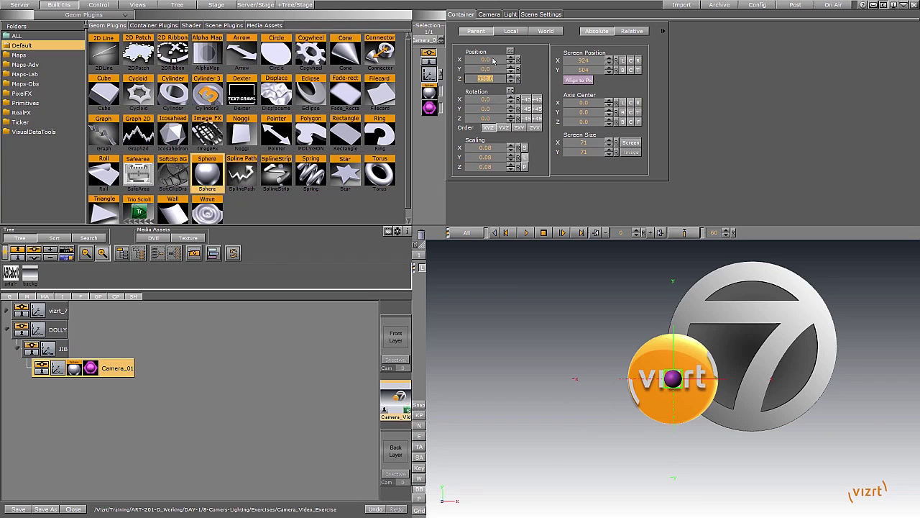
pyautogui.moveTo(495, 63); pyautogui.dragTo(461, 64)
pyautogui.click(18, 509)
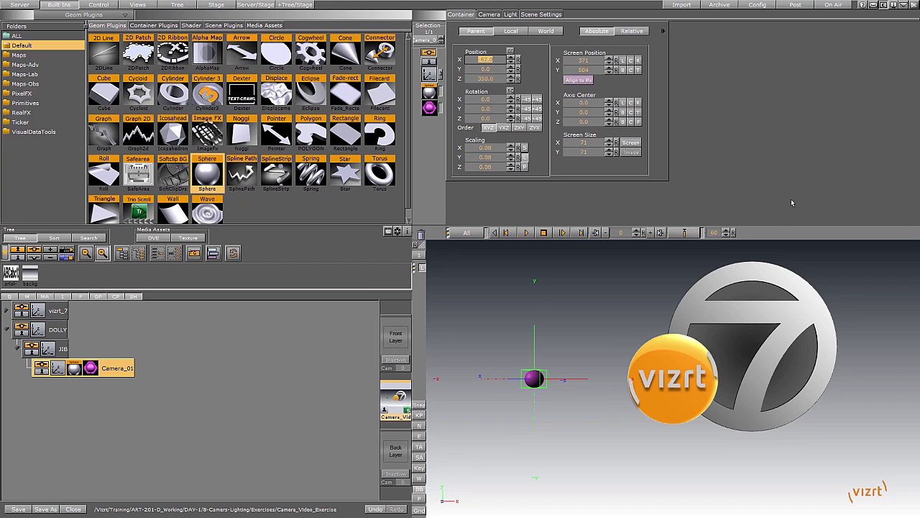
# Assign Camera_01 as camera 1's position tracking object and vizrt_7 as its direction tracking object
pyautogui.click(491, 15)
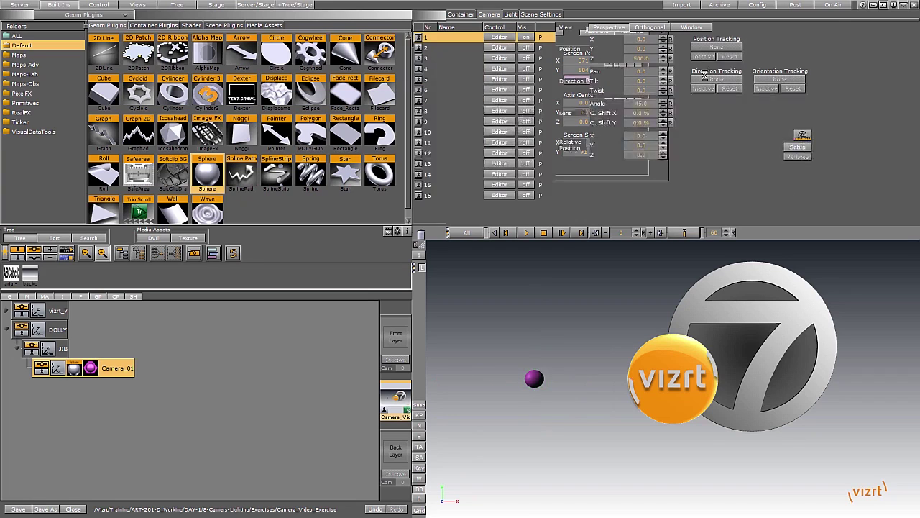
pyautogui.click(443, 40)
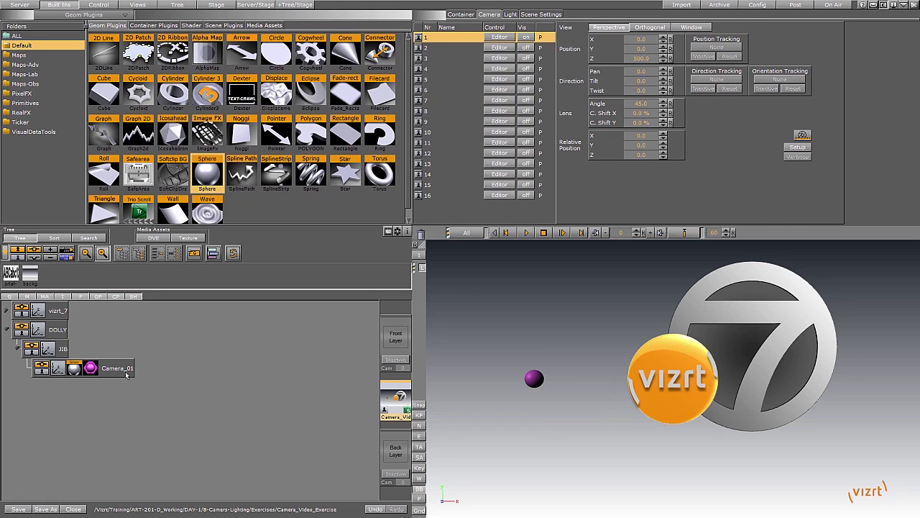
pyautogui.moveTo(125, 374); pyautogui.dragTo(716, 46)
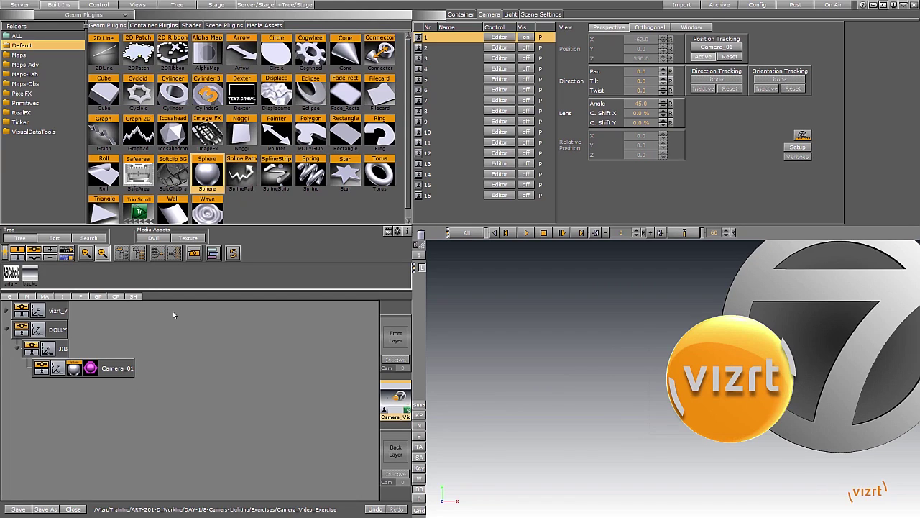
pyautogui.click(6, 310)
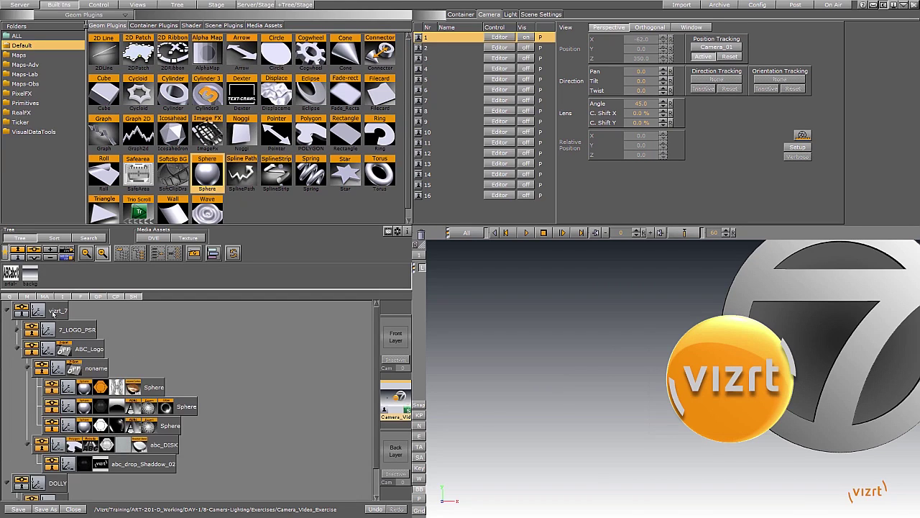
pyautogui.moveTo(53, 314); pyautogui.dragTo(716, 79)
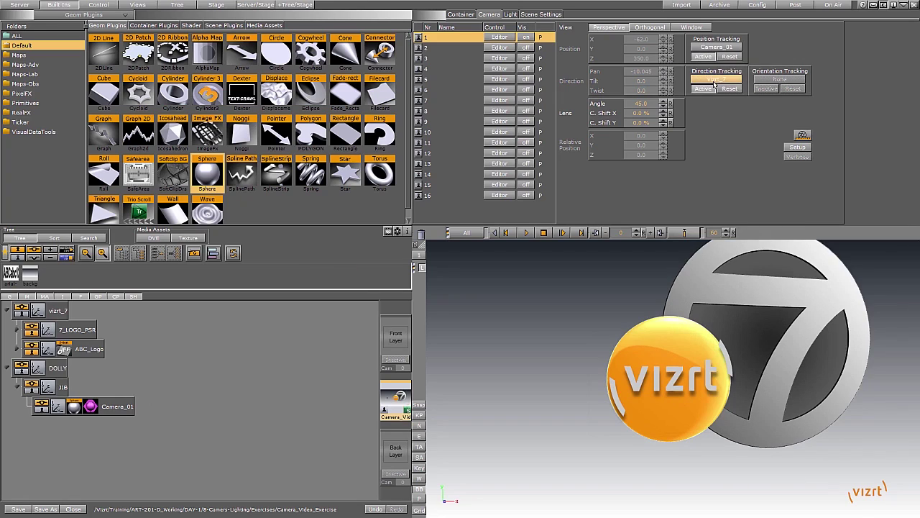
# Check the Camera_01 sphere's placement through camera 2 and return to the camera 1 view
pyautogui.click(59, 405)
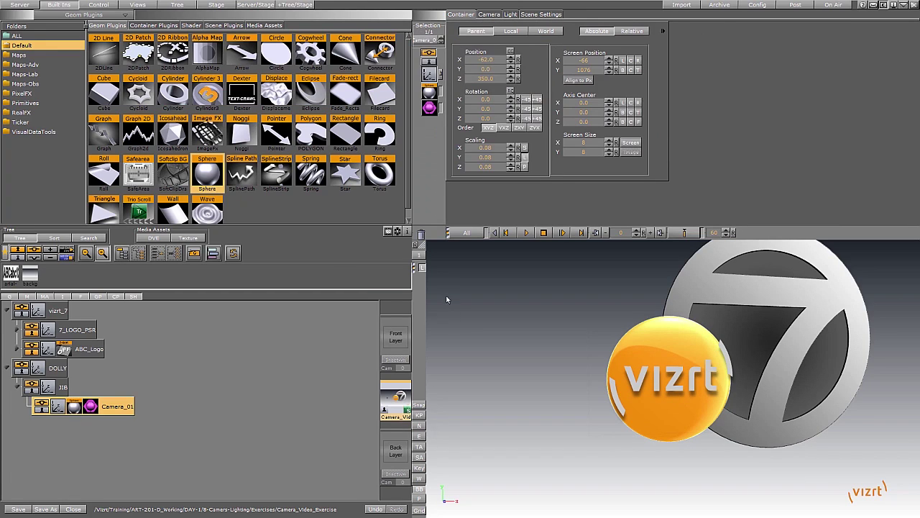
pyautogui.click(433, 264)
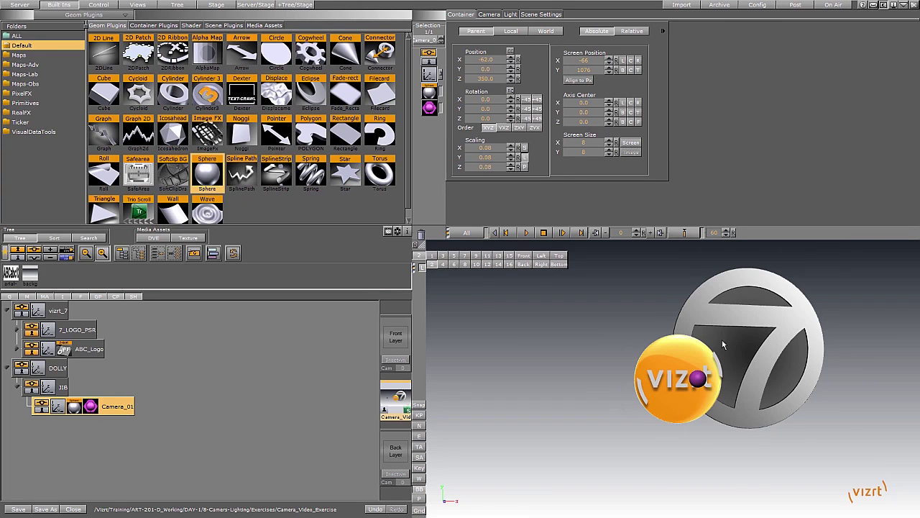
pyautogui.click(432, 256)
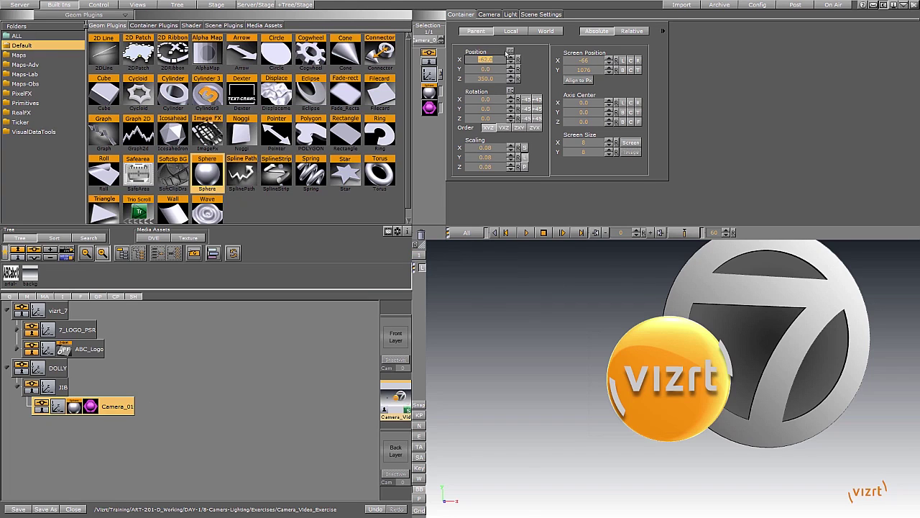
# Move Camera_01 to about X -115, Y -3, and the JIB container to about X 94, Y 3, Z 54
pyautogui.moveTo(498, 60); pyautogui.dragTo(401, 114)
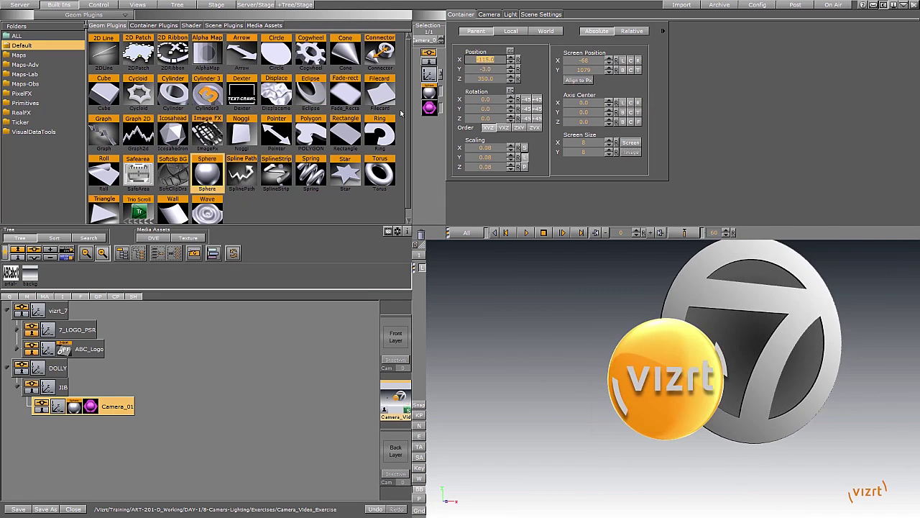
pyautogui.click(47, 388)
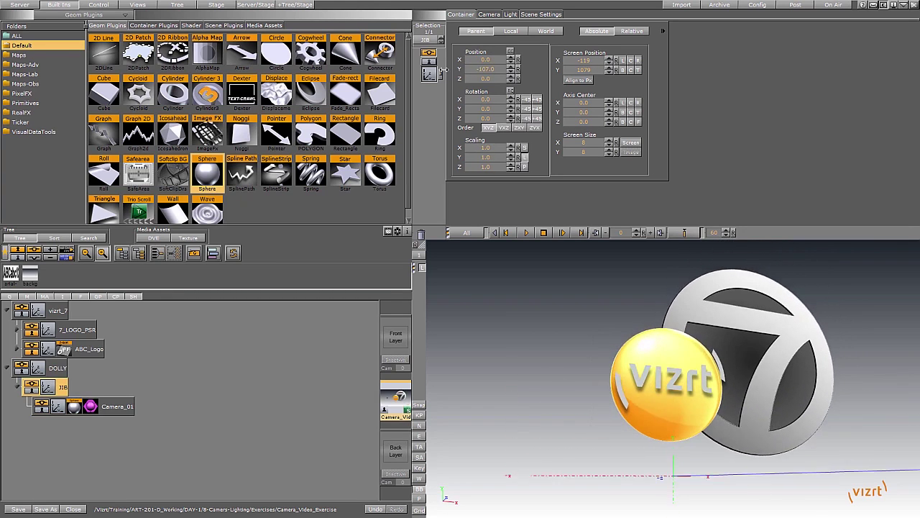
pyautogui.moveTo(444, 70); pyautogui.dragTo(539, 70)
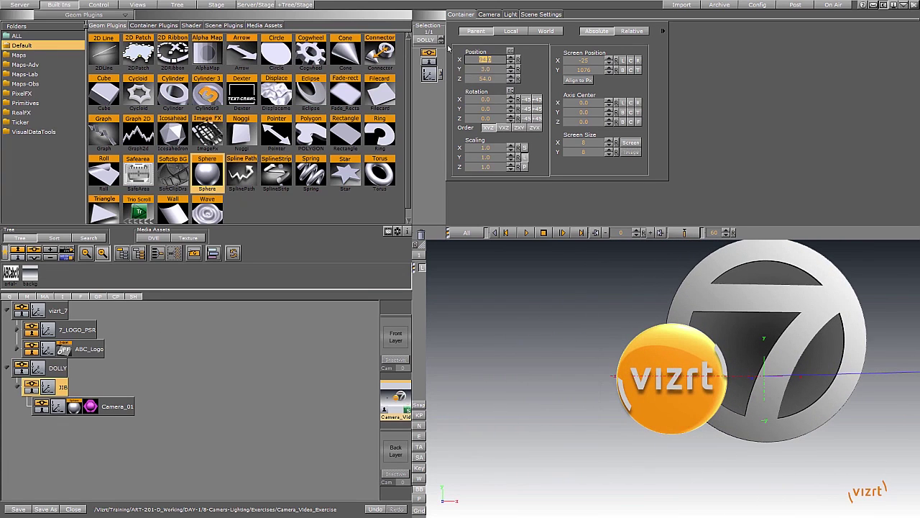
# Move the DOLLY container to X 301 and keyframe its position at time 120
pyautogui.click(58, 367)
pyautogui.moveTo(321, 48); pyautogui.dragTo(781, 87)
pyautogui.click(698, 237)
pyautogui.click(689, 233)
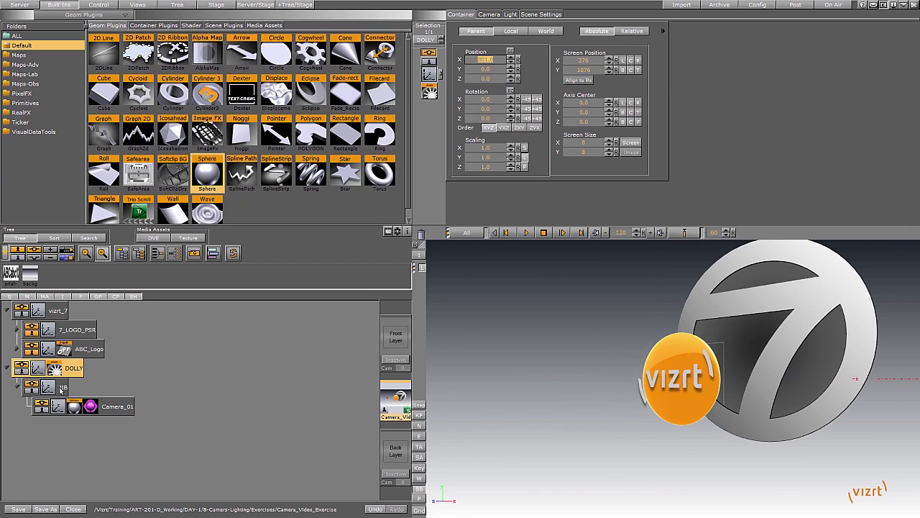
# Keyframe the JIB container at X -340, Y 195, Z -158 and stretch the DOLLY and JIB animations to about 3 seconds
pyautogui.press('Down')
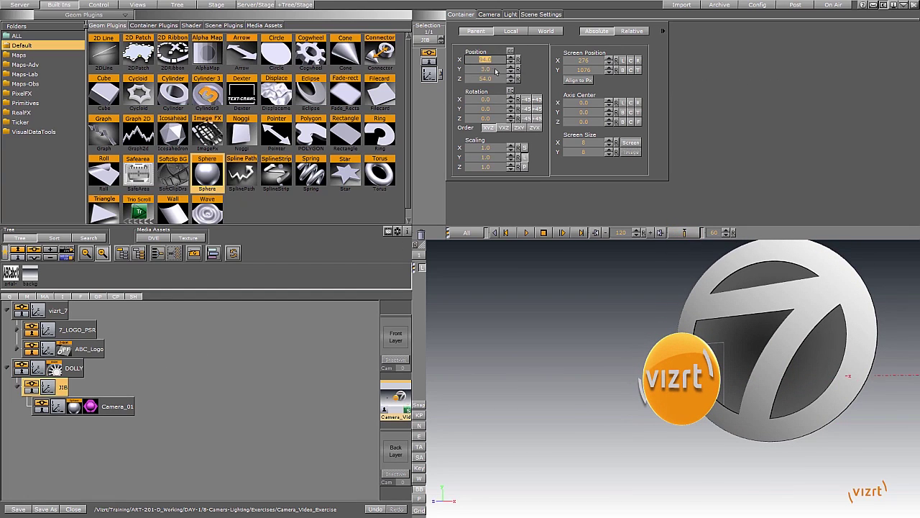
pyautogui.moveTo(493, 71); pyautogui.dragTo(399, 75)
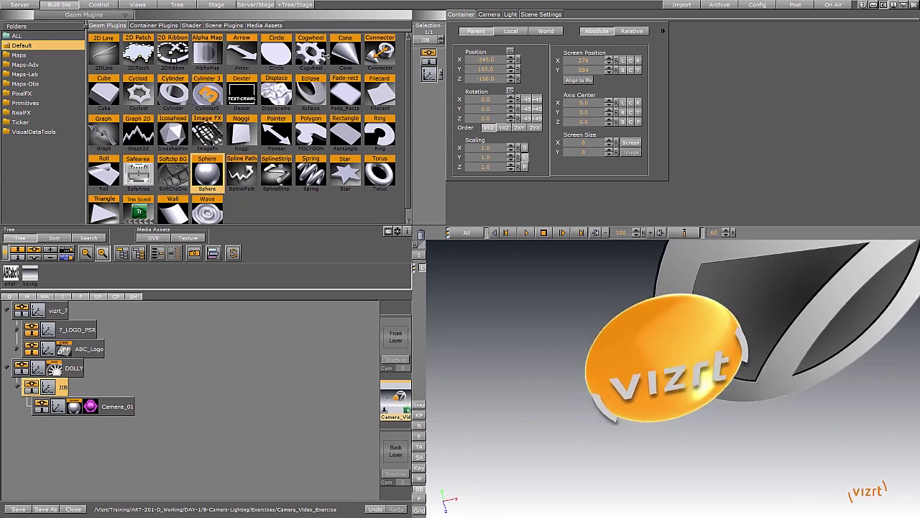
pyautogui.moveTo(321, 58); pyautogui.dragTo(273, 52)
pyautogui.click(685, 233)
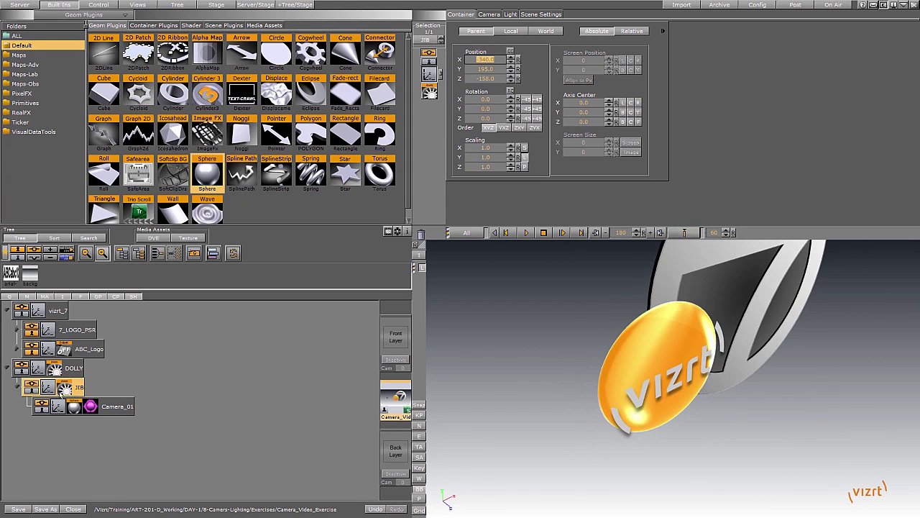
pyautogui.click(62, 392)
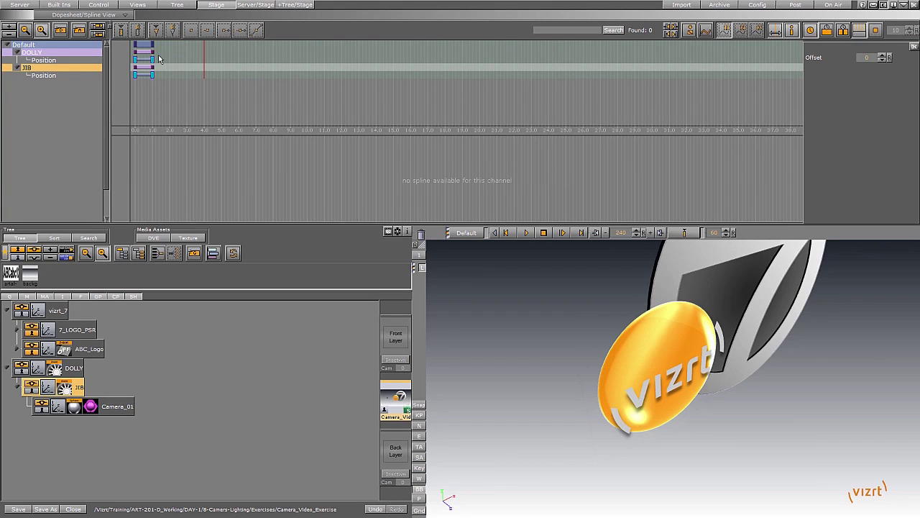
pyautogui.moveTo(153, 44); pyautogui.dragTo(188, 44)
# Move Camera_01 to X -23, Y -219, Z 219 and keyframe its position
pyautogui.click(54, 407)
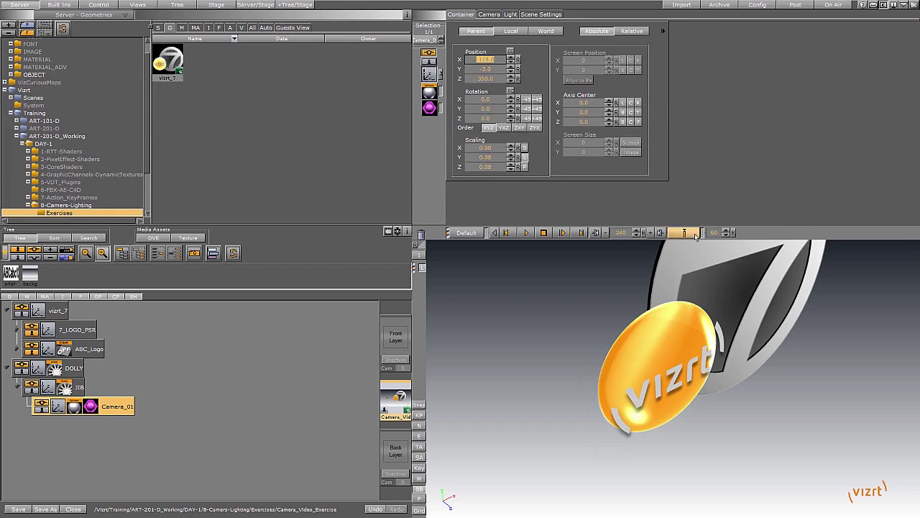
pyautogui.moveTo(495, 81); pyautogui.dragTo(426, 73)
pyautogui.moveTo(487, 57); pyautogui.dragTo(614, 181)
pyautogui.click(684, 232)
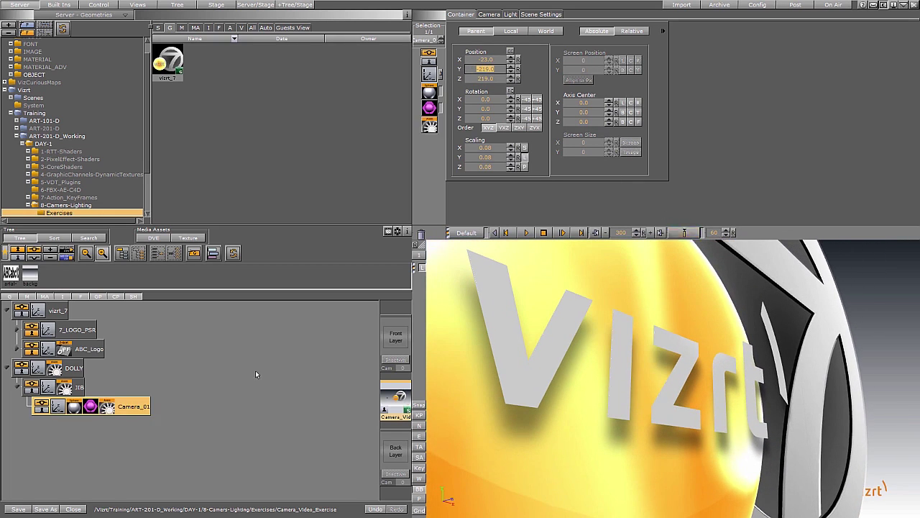
# Align Camera_01's animation with the DOLLY and JIB animations from time 0 and shorten the Default director to about 2 seconds
pyautogui.click(216, 4)
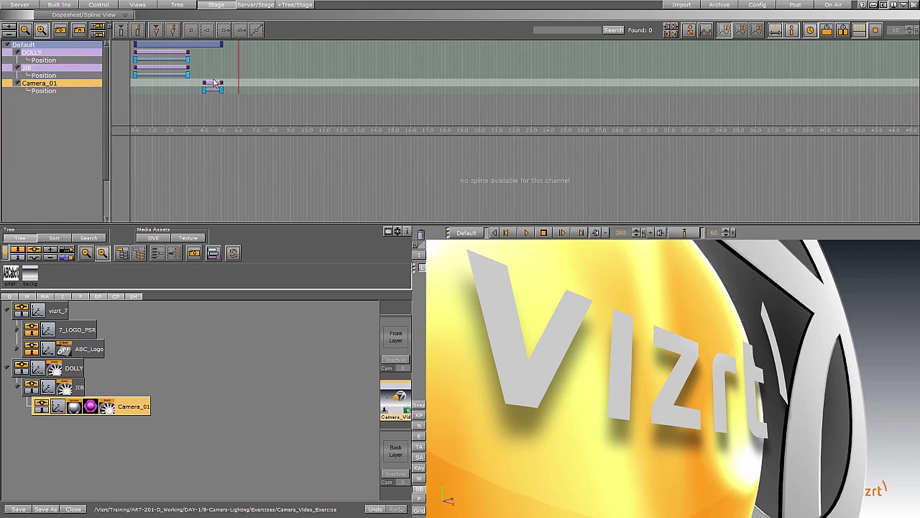
pyautogui.moveTo(152, 83); pyautogui.dragTo(134, 77)
pyautogui.click(525, 233)
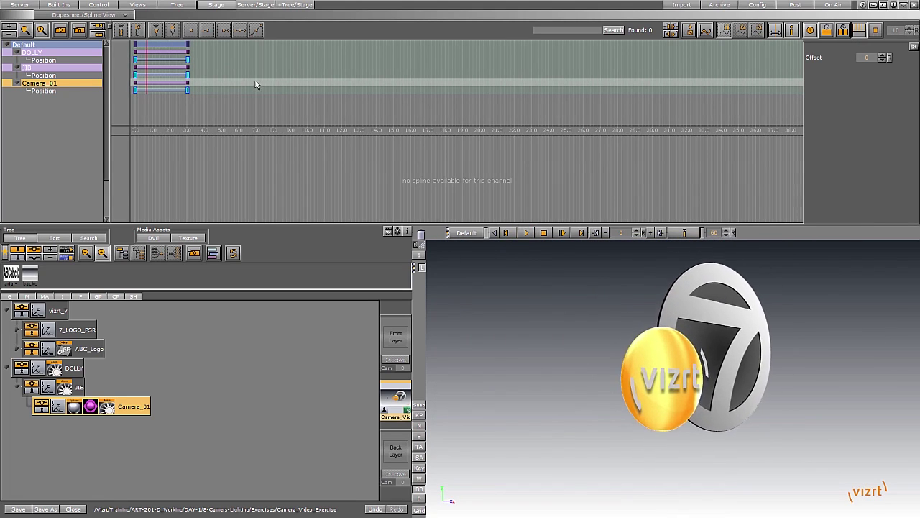
pyautogui.moveTo(188, 45)
pyautogui.mouseDown()
pyautogui.moveTo(161, 46)
pyautogui.moveTo(170, 47)
pyautogui.mouseUp()
pyautogui.moveTo(217, 74); pyautogui.dragTo(157, 79)
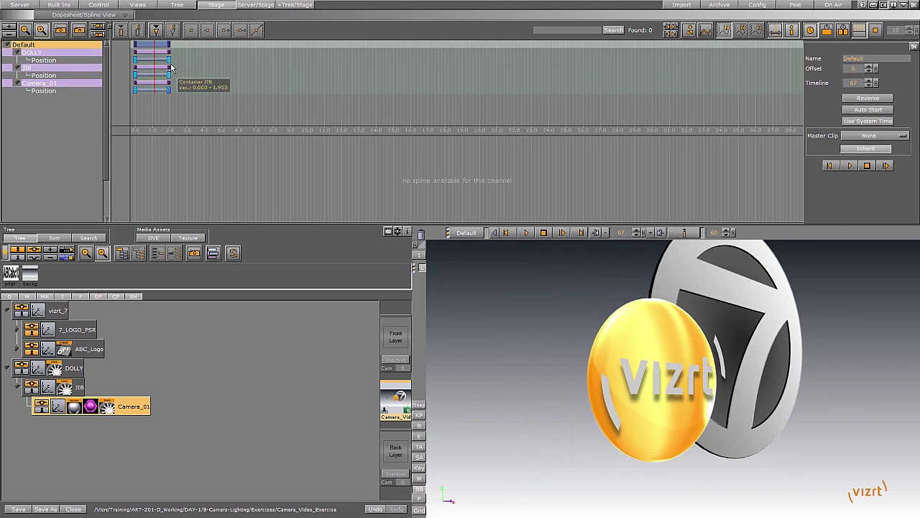
# Try the DOLLY's end position keyframe at X 301, Y 191, Z -311 and at X 224, Y 39, Z -401
pyautogui.click(169, 60)
pyautogui.moveTo(844, 100); pyautogui.dragTo(689, 89)
pyautogui.click(517, 236)
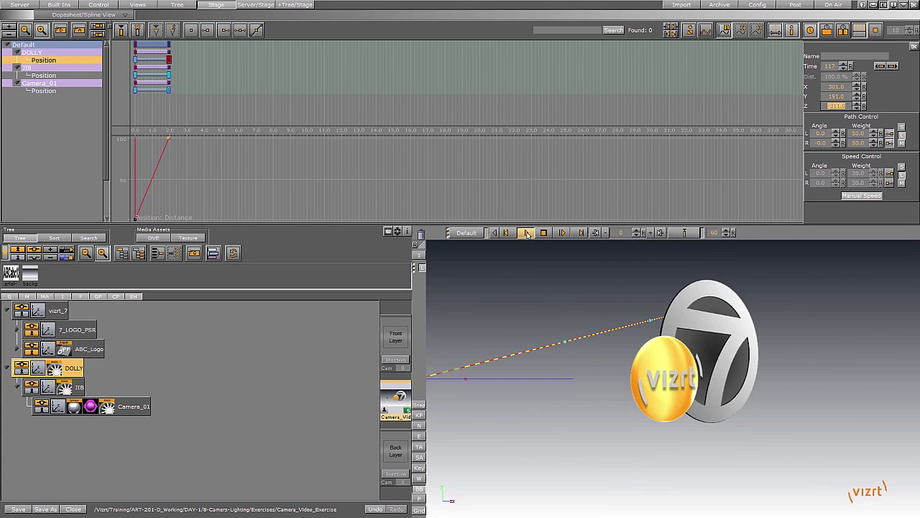
pyautogui.click(527, 234)
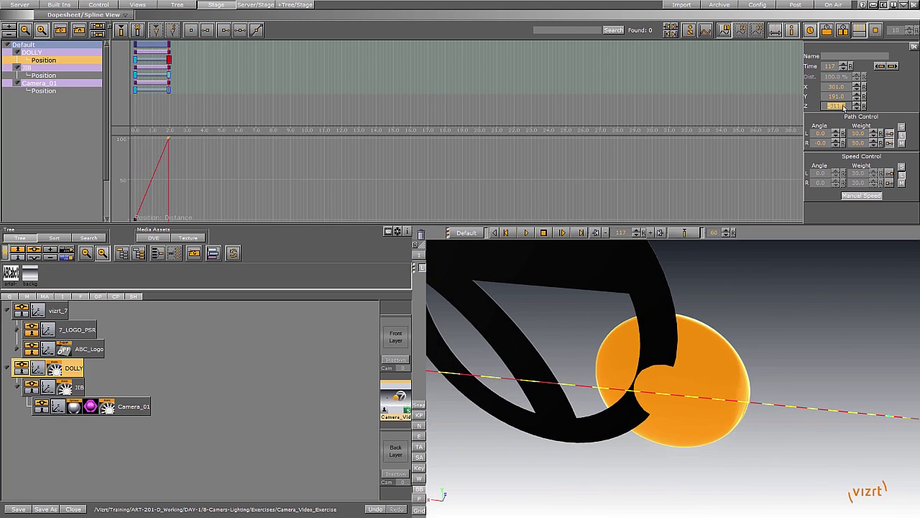
pyautogui.moveTo(840, 107); pyautogui.dragTo(806, 88)
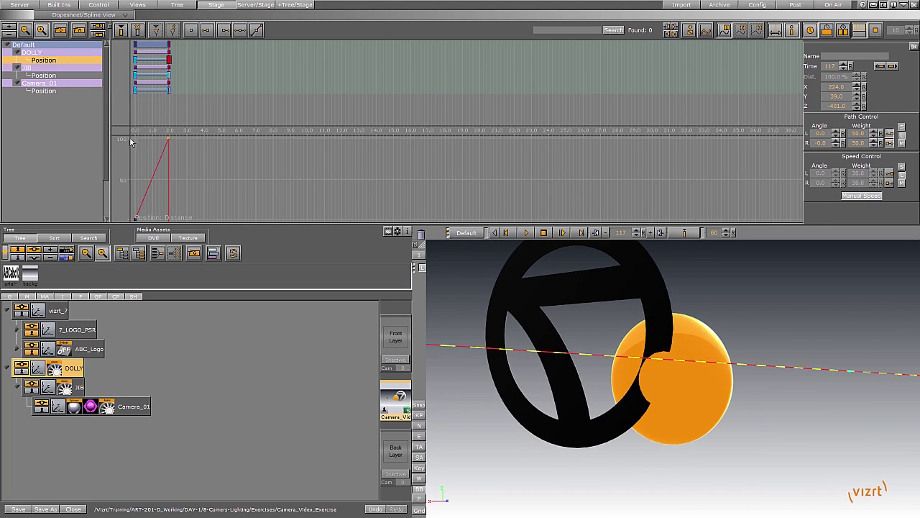
# Reset the DOLLY's end position keyframe to 0 on X, Y and Z
pyautogui.click(865, 87)
pyautogui.click(865, 96)
pyautogui.click(865, 106)
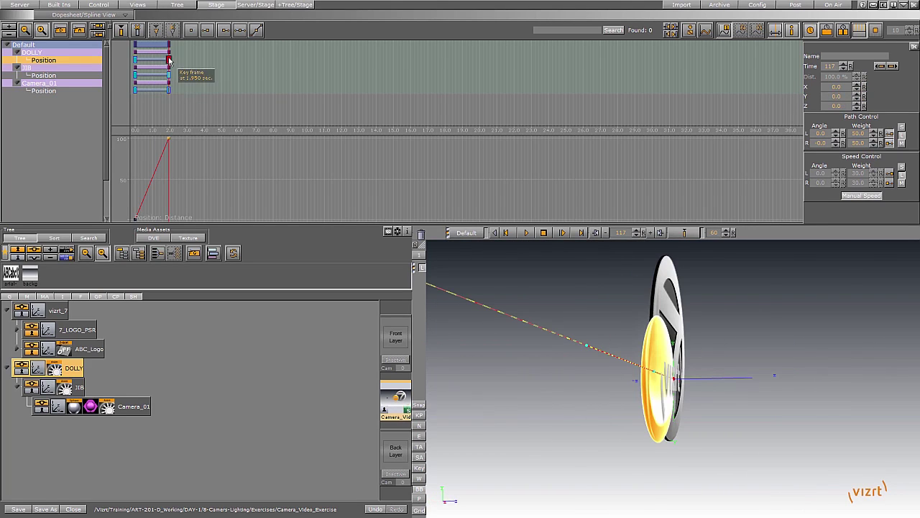
# Set Camera_01's end position keyframe to X 269, Y -269, Z 370 and preview the camera move
pyautogui.click(167, 88)
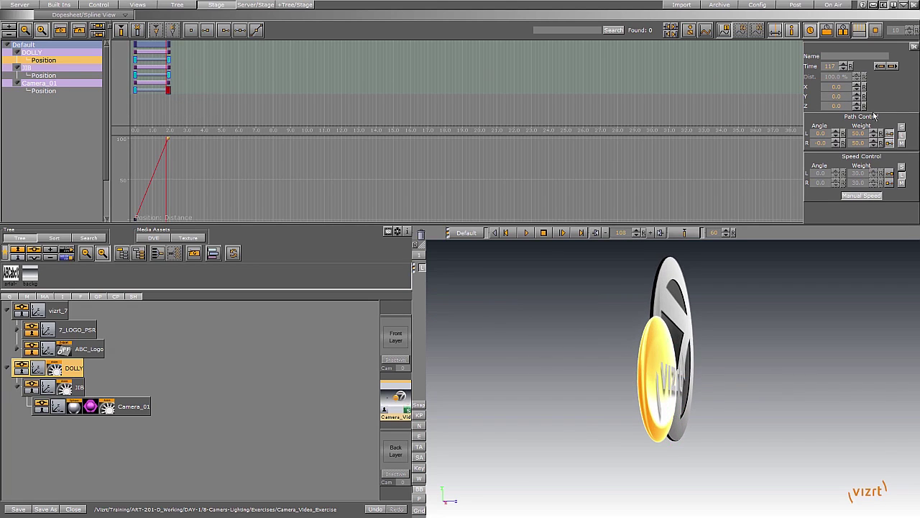
pyautogui.click(168, 90)
pyautogui.moveTo(843, 104); pyautogui.dragTo(916, 109)
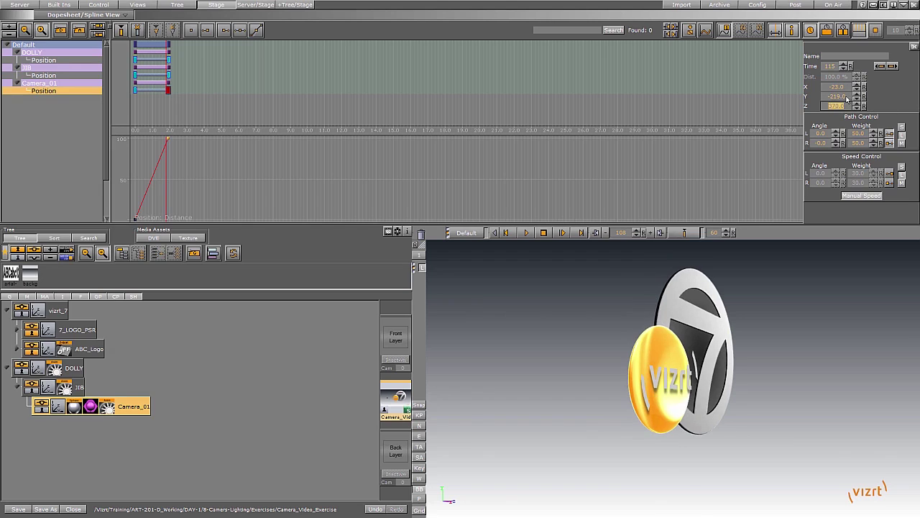
pyautogui.moveTo(846, 97); pyautogui.dragTo(872, 113)
pyautogui.moveTo(831, 87); pyautogui.dragTo(893, 86)
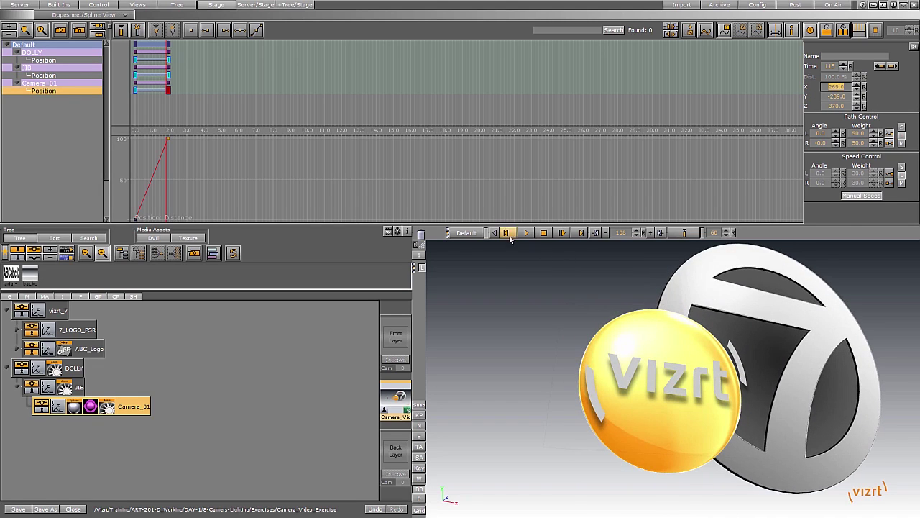
pyautogui.click(507, 233)
pyautogui.click(560, 232)
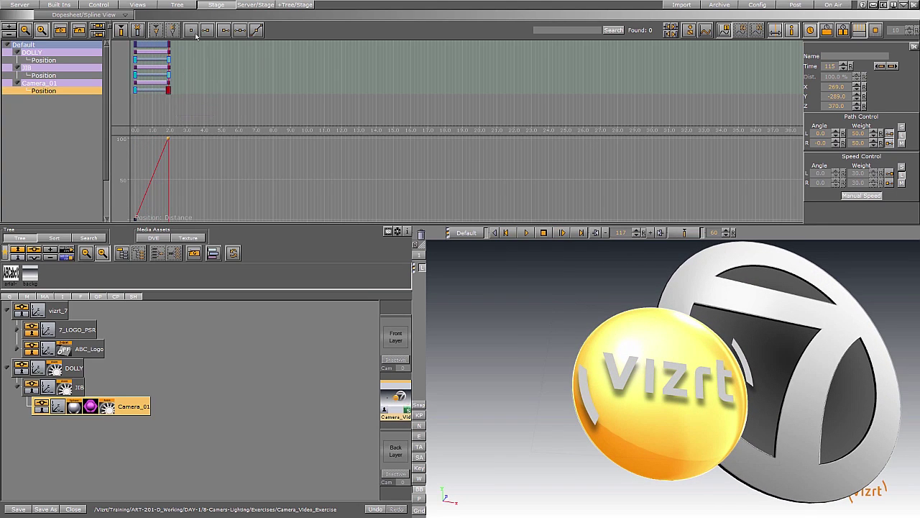
# Smooth the position keyframes of DOLLY, JIB and Camera_01 so the camera movement eases in and out
pyautogui.click(168, 75)
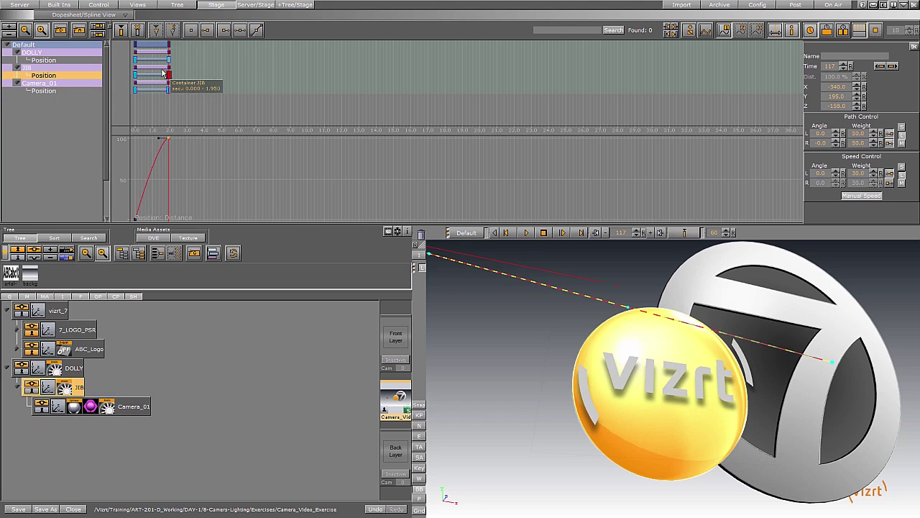
pyautogui.click(136, 60)
pyautogui.click(137, 62)
pyautogui.click(225, 31)
pyautogui.click(136, 75)
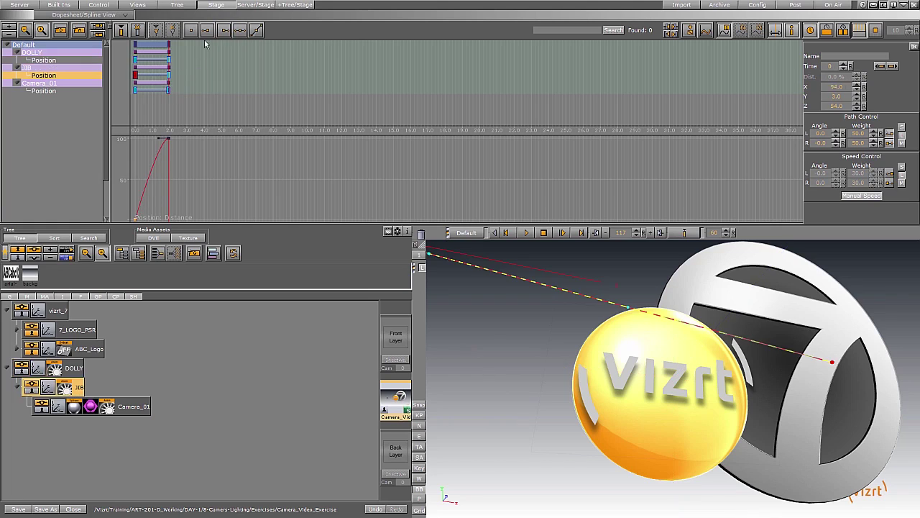
pyautogui.click(136, 90)
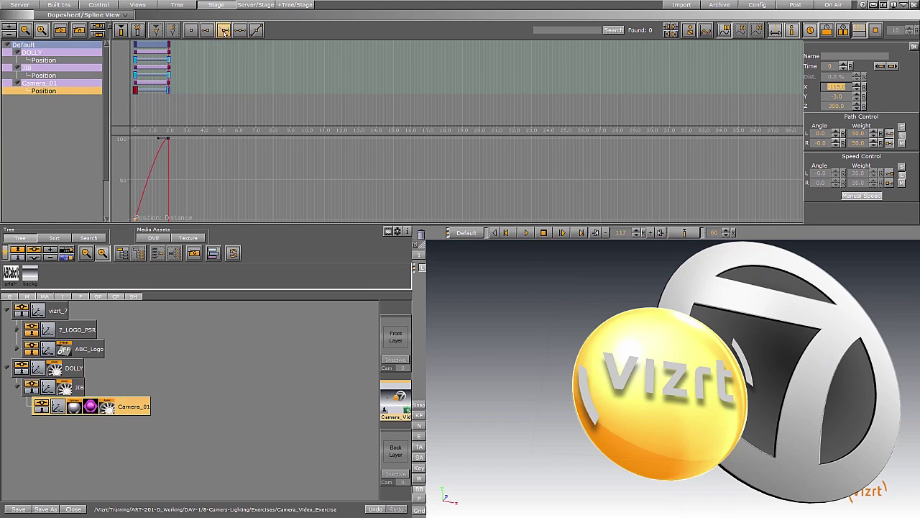
pyautogui.click(225, 31)
# Stretch the Default director's animation to about 4 seconds and preview it
pyautogui.click(222, 61)
pyautogui.moveTo(169, 44); pyautogui.dragTo(205, 44)
pyautogui.click(508, 232)
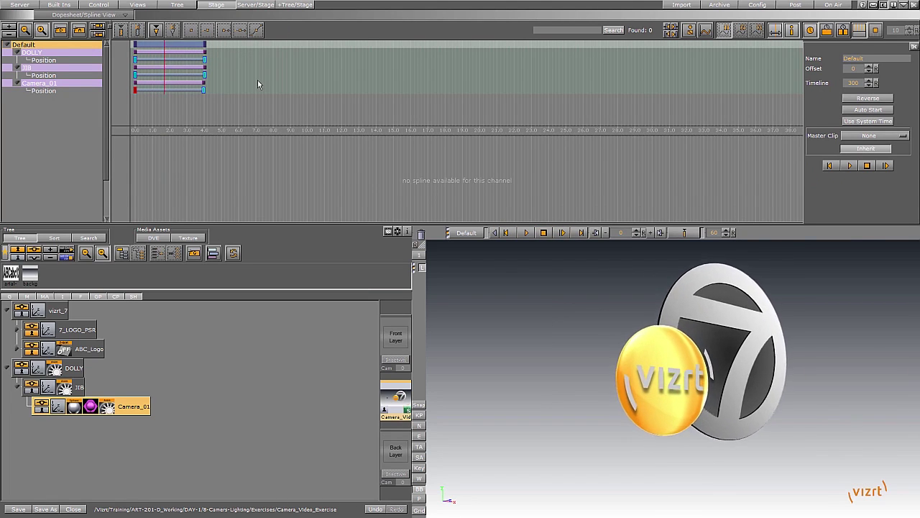
pyautogui.click(204, 90)
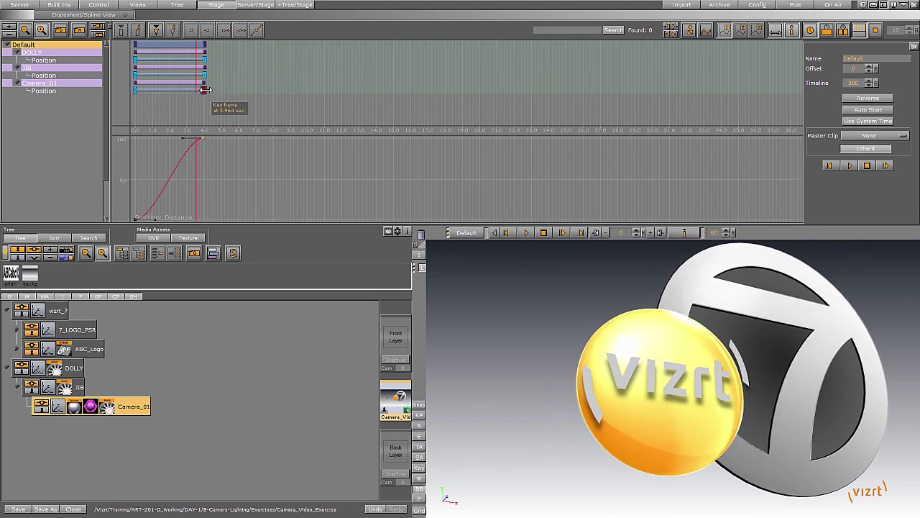
# Collapse the vizrt_7 and DOLLY containers and duplicate the DOLLY rig below the original as DOLLY_2
pyautogui.click(18, 391)
pyautogui.click(6, 368)
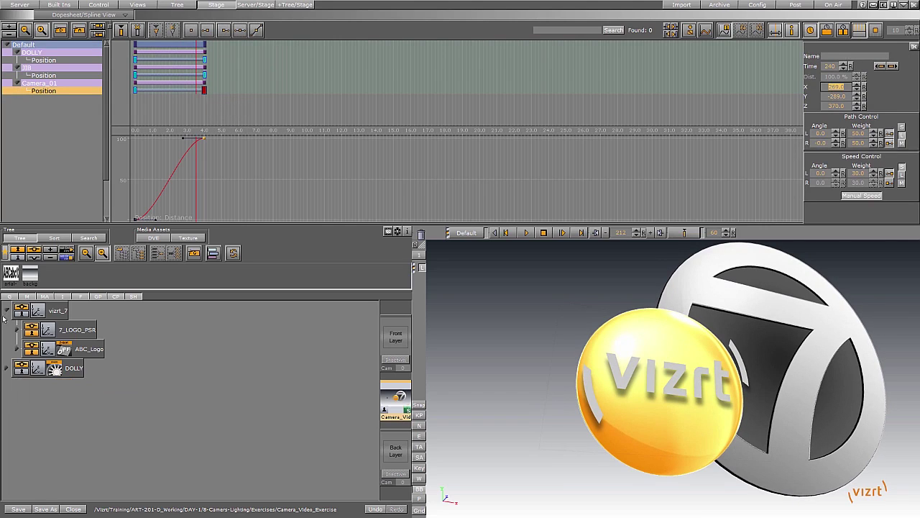
pyautogui.click(5, 310)
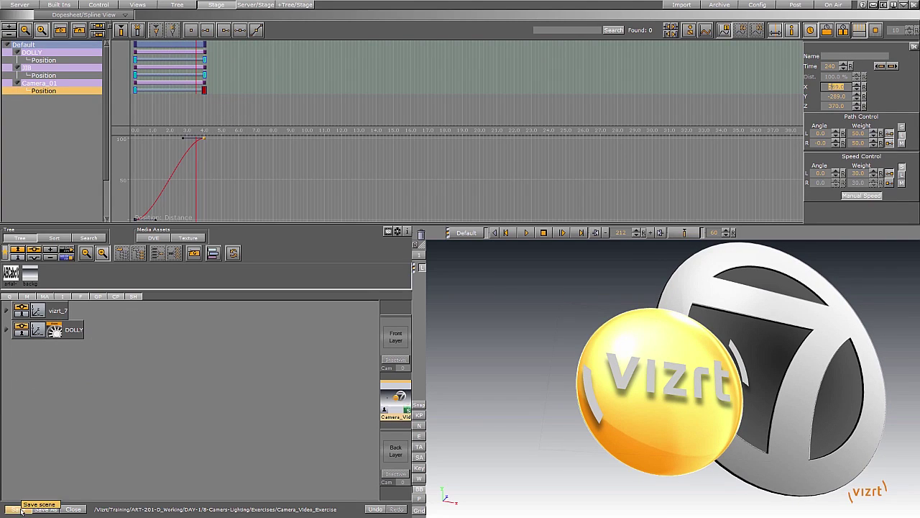
pyautogui.keyDown('ctrl'); pyautogui.moveTo(75, 331); pyautogui.dragTo(77, 359); pyautogui.keyUp('ctrl')
pyautogui.click(73, 353)
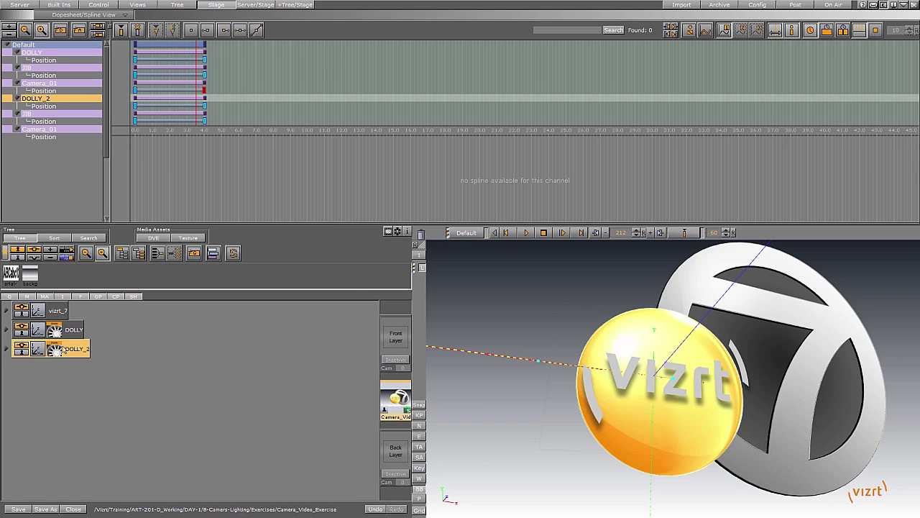
# Delete the animations from DOLLY_2 and its JIB container
pyautogui.moveTo(55, 350); pyautogui.dragTo(422, 234)
pyautogui.click(5, 350)
pyautogui.click(70, 369)
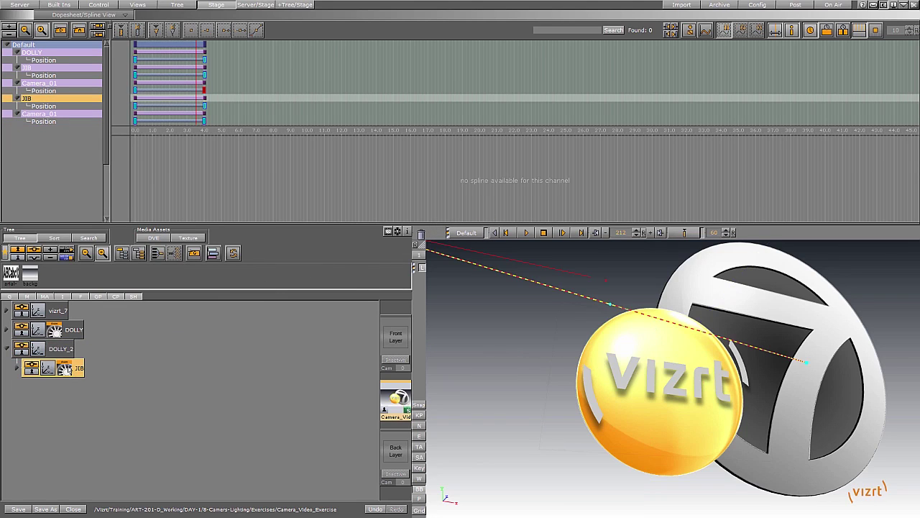
pyautogui.moveTo(66, 369); pyautogui.dragTo(420, 234)
pyautogui.click(16, 368)
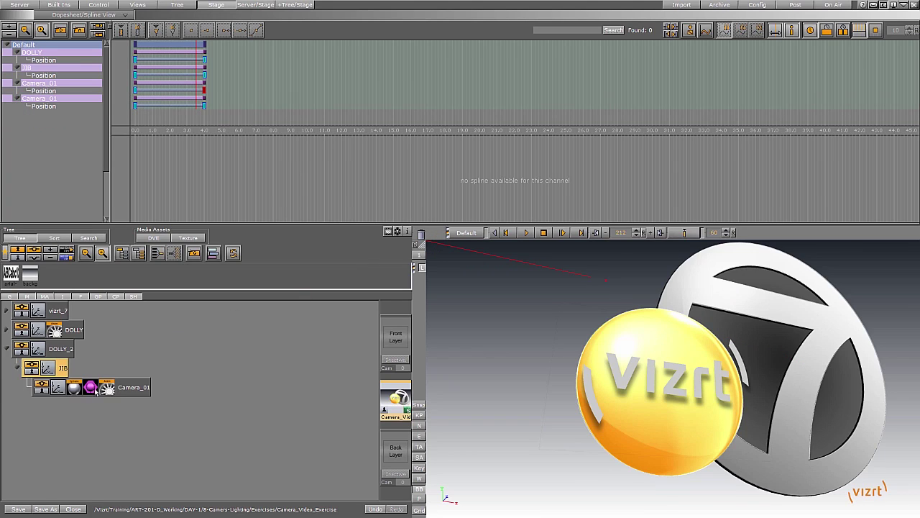
# Rename the camera sphere under DOLLY_2 to Camera_02 and change its material's diffuse color to blue, RGB 24, 28, 255
pyautogui.click(144, 390)
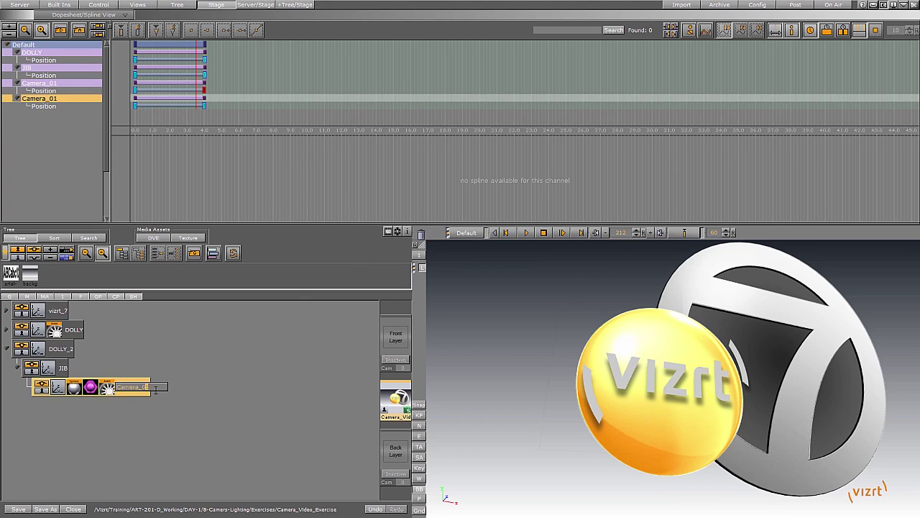
pyautogui.write('2')
pyautogui.press('Return')
pyautogui.click(20, 5)
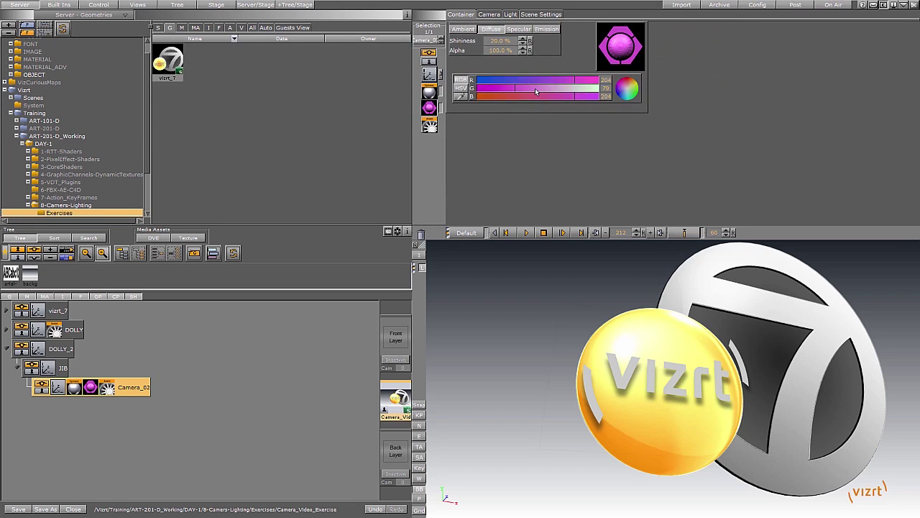
pyautogui.moveTo(535, 92)
pyautogui.mouseDown()
pyautogui.moveTo(576, 98)
pyautogui.moveTo(567, 87)
pyautogui.moveTo(500, 87)
pyautogui.moveTo(544, 101)
pyautogui.mouseUp()
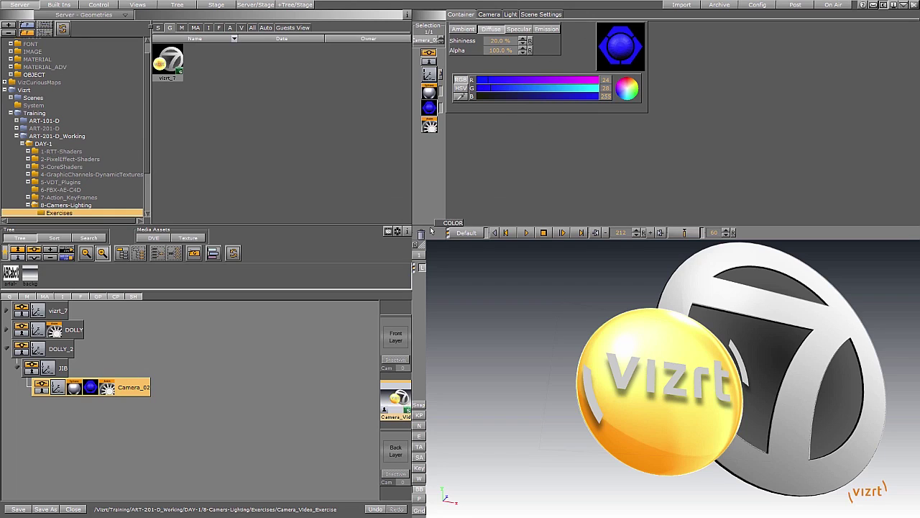
# Delete Camera_02's animation and reset its position to 0 on all axes
pyautogui.moveTo(107, 389); pyautogui.dragTo(422, 233)
pyautogui.click(56, 388)
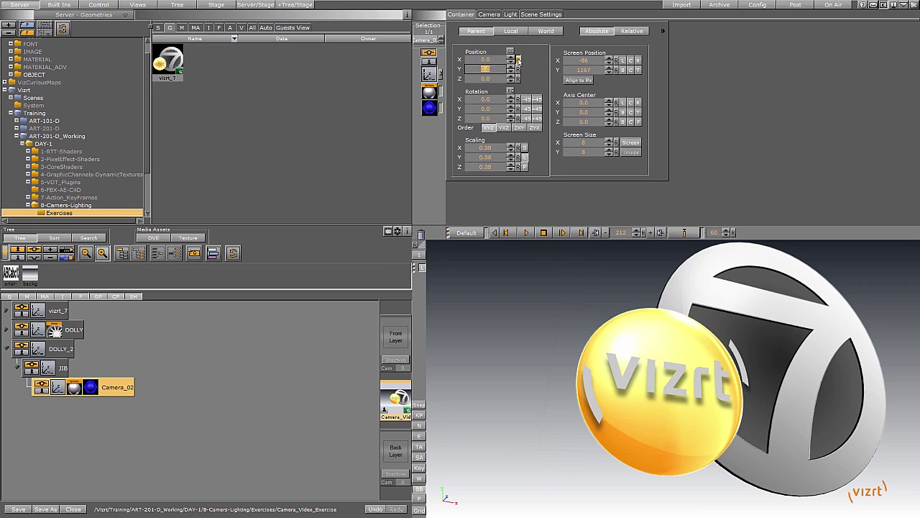
# Assign Camera_02 as camera 2's position tracking object and vizrt_7 as its direction tracking object
pyautogui.click(492, 13)
pyautogui.click(444, 47)
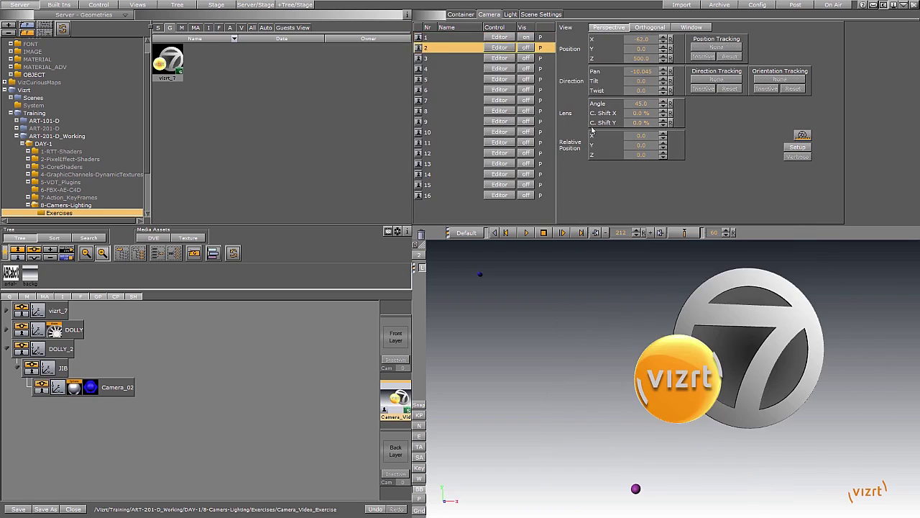
pyautogui.moveTo(735, 133); pyautogui.dragTo(718, 47)
pyautogui.moveTo(52, 312); pyautogui.dragTo(717, 79)
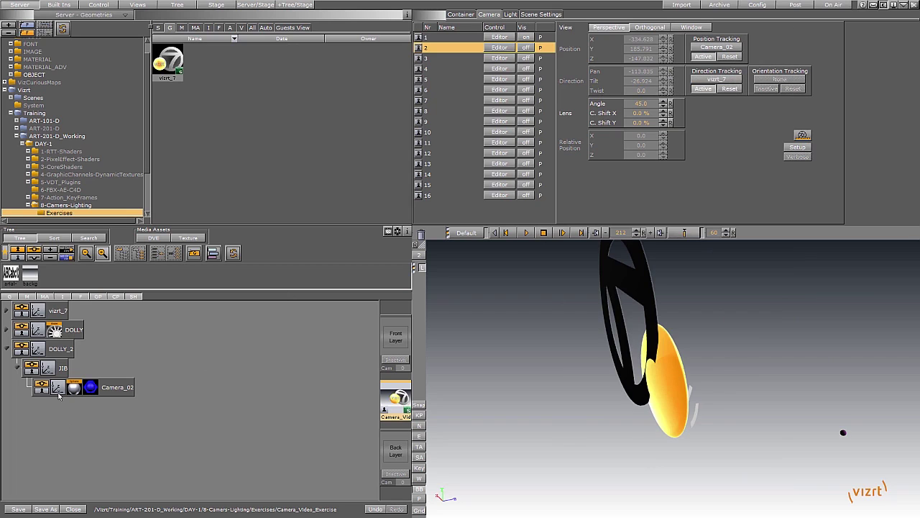
# Reset the positions of DOLLY_2 and its JIB container to 0 on all axes, and set Camera_02's Z position to 244
pyautogui.click(39, 348)
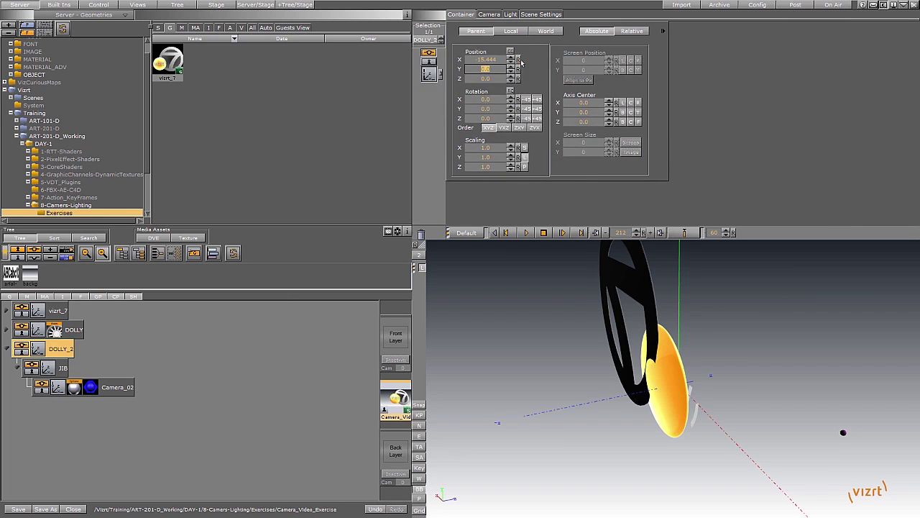
pyautogui.click(519, 61)
pyautogui.click(62, 371)
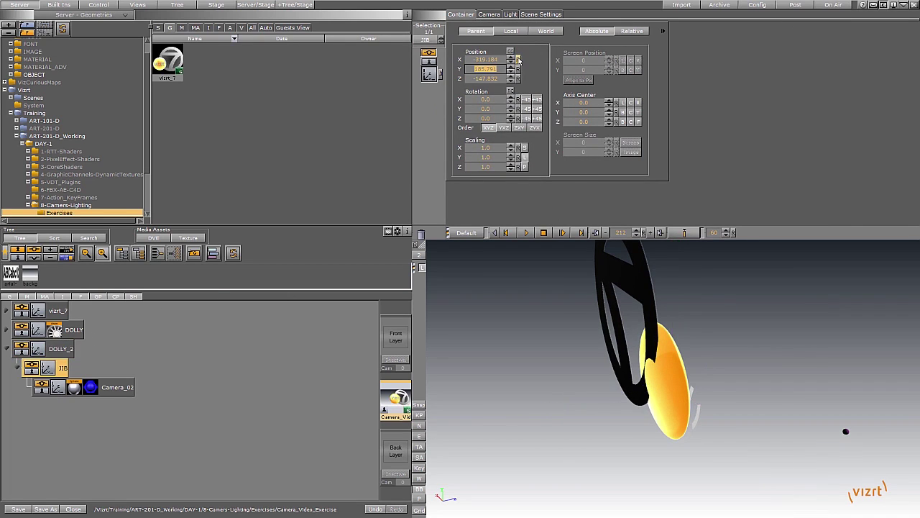
pyautogui.click(519, 60)
pyautogui.click(519, 70)
pyautogui.click(519, 79)
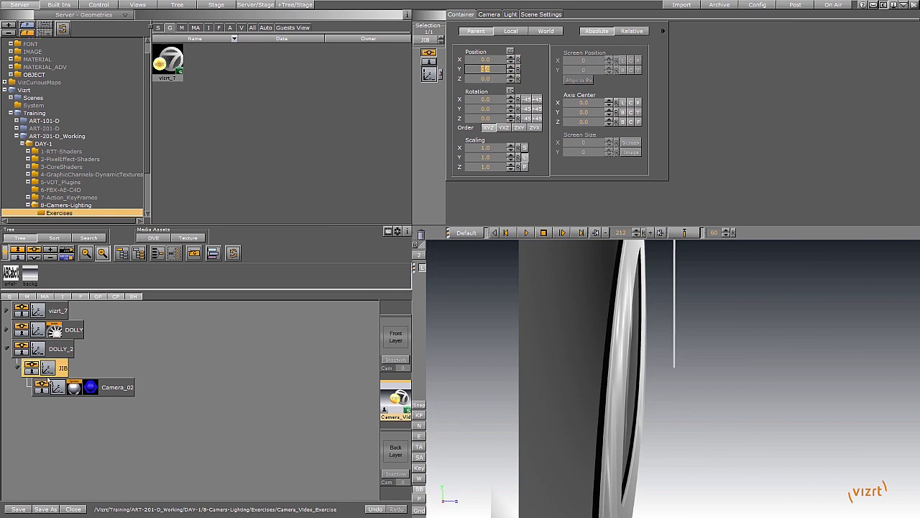
pyautogui.click(117, 387)
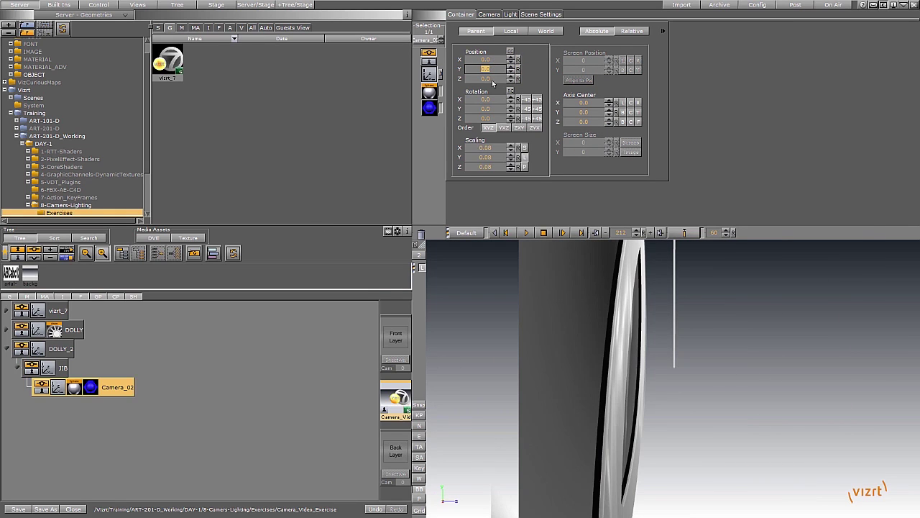
pyautogui.moveTo(492, 80); pyautogui.dragTo(608, 102)
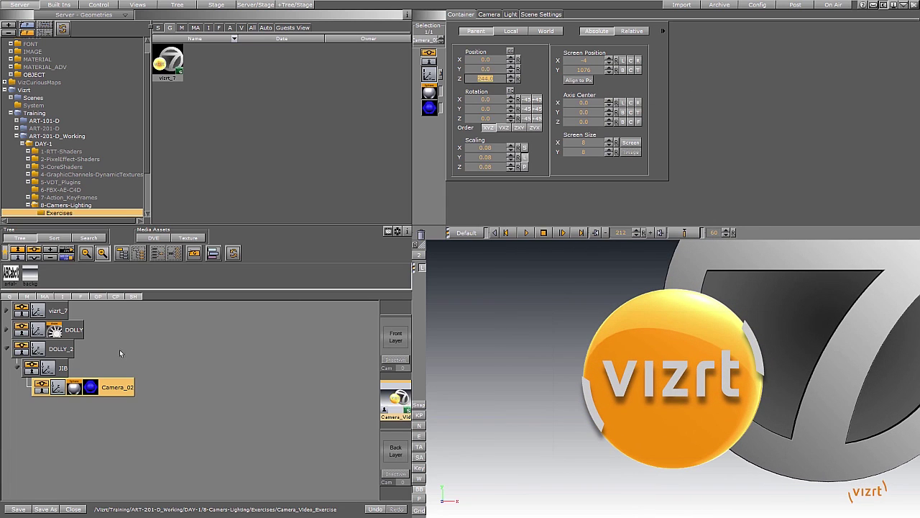
# Try shifting DOLLY_2 and its JIB along the X axis, and reset both X positions to 0
pyautogui.click(40, 351)
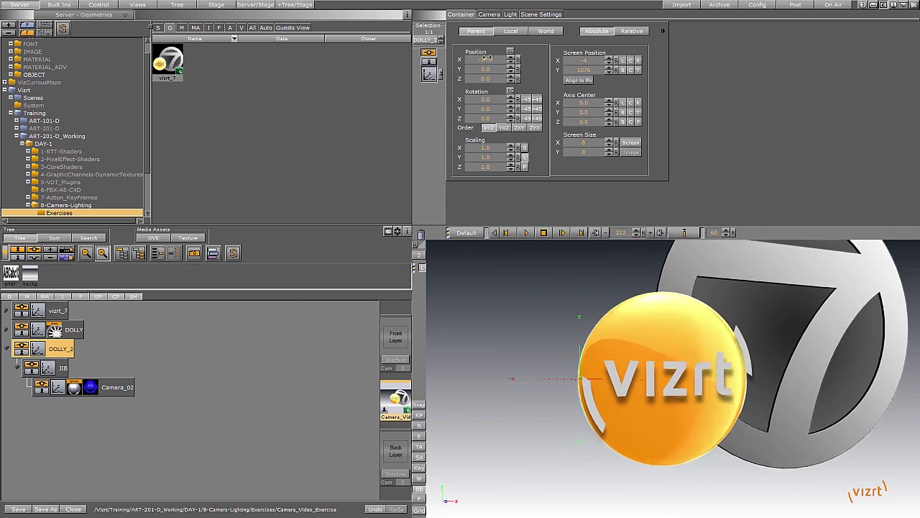
pyautogui.moveTo(518, 60); pyautogui.dragTo(498, 58)
pyautogui.click(48, 373)
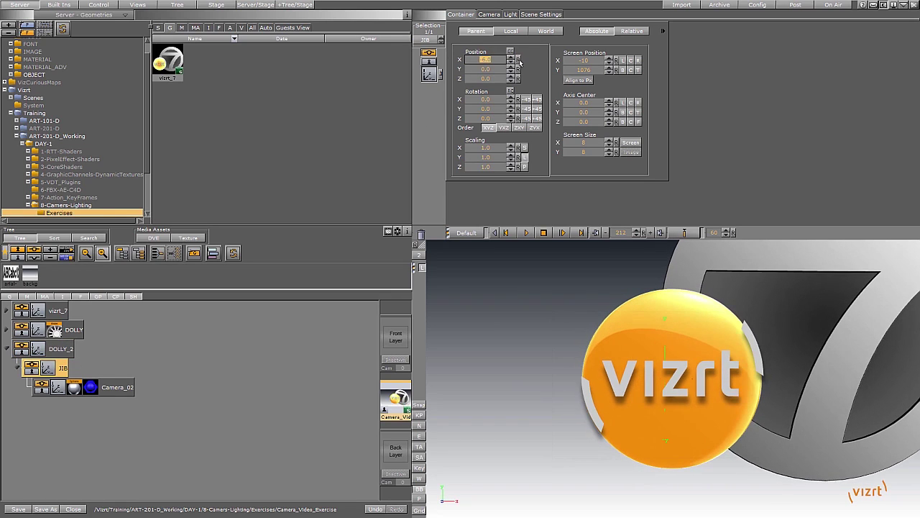
pyautogui.click(518, 60)
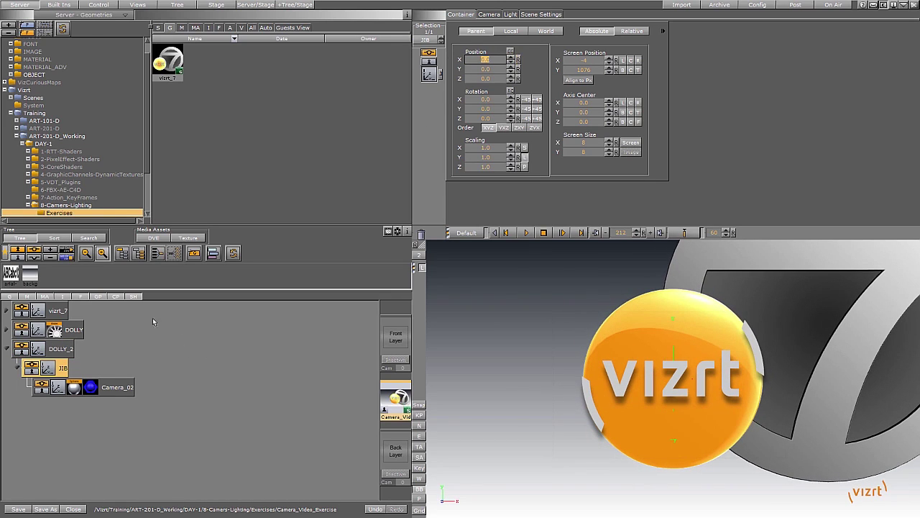
# Duplicate Camera_02 within JIB as Track_2_02 with its Z position at 0, and assign it as camera 2's direction tracking object
pyautogui.click(117, 389)
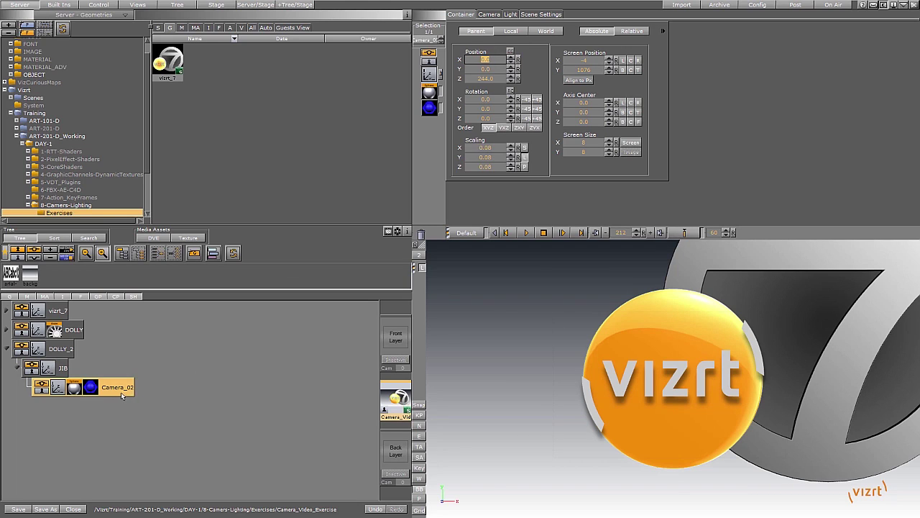
pyautogui.keyDown('ctrl'); pyautogui.moveTo(133, 396); pyautogui.dragTo(124, 417); pyautogui.keyUp('ctrl')
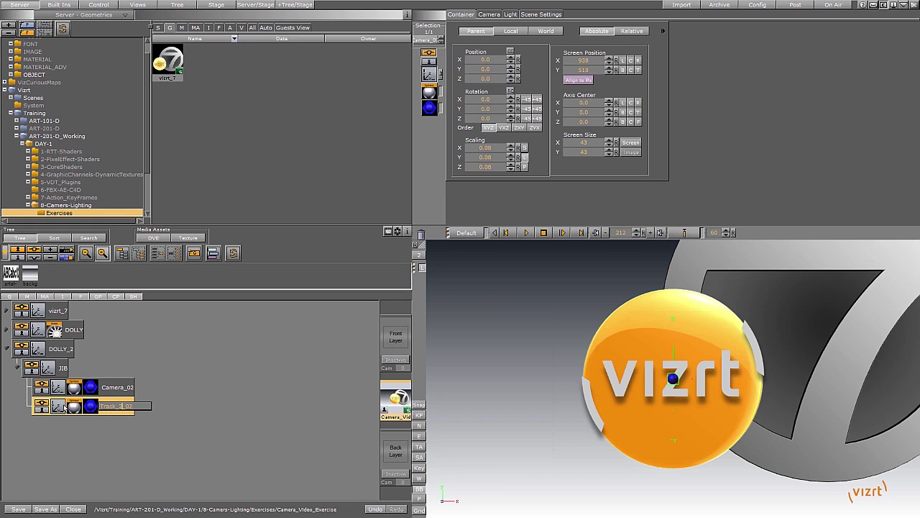
pyautogui.click(495, 14)
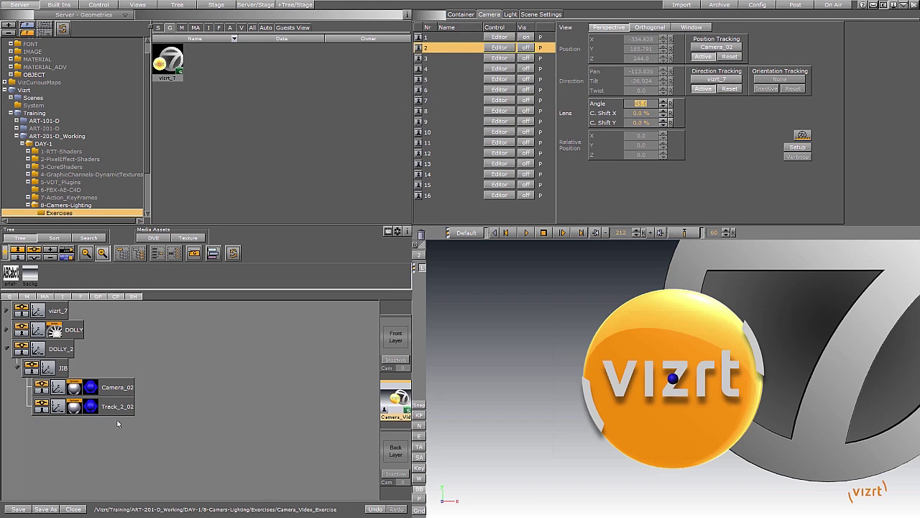
pyautogui.moveTo(115, 406); pyautogui.dragTo(717, 78)
# Animate DOLLY_2's X position across the logo with two keyframes, starting from X -294
pyautogui.click(59, 349)
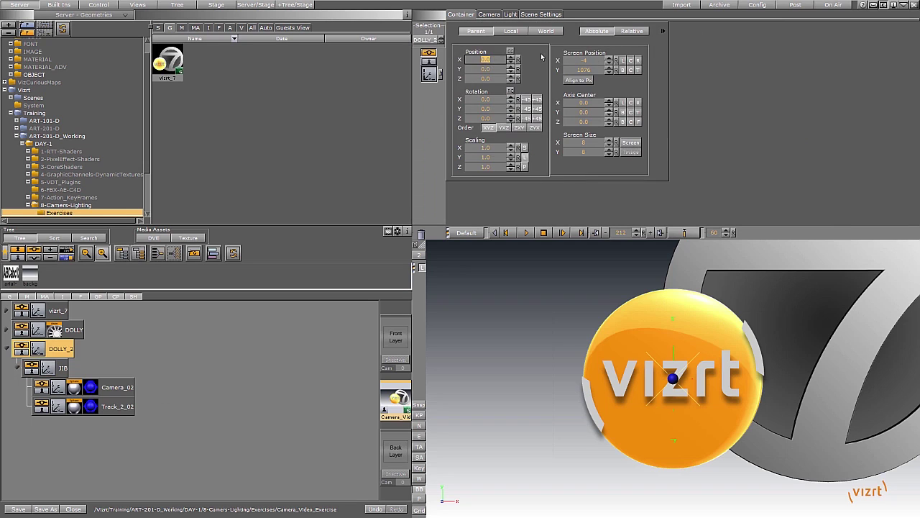
pyautogui.moveTo(486, 58); pyautogui.dragTo(246, 44)
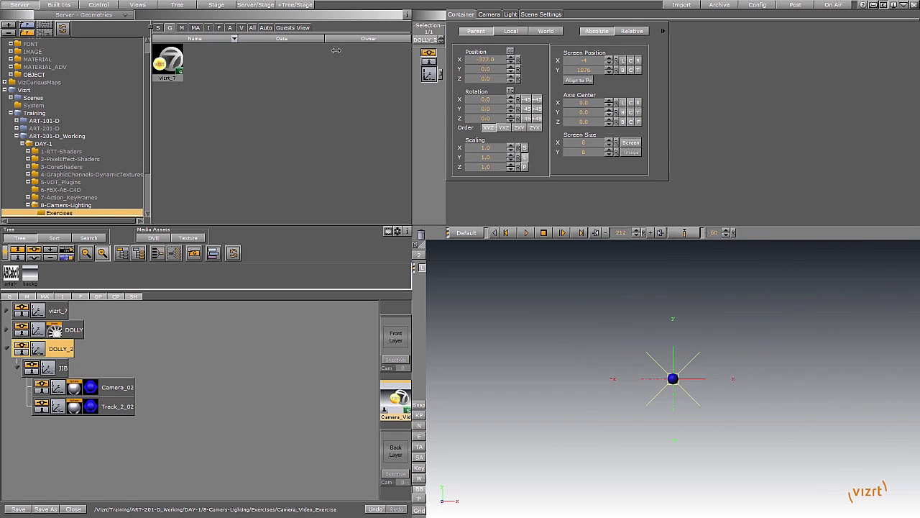
pyautogui.moveTo(349, 52); pyautogui.dragTo(372, 56)
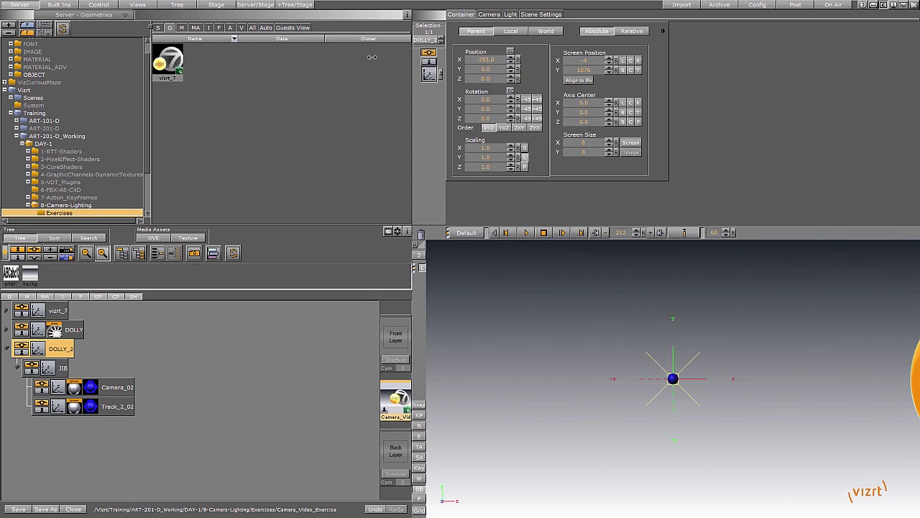
pyautogui.moveTo(479, 57); pyautogui.dragTo(838, 77)
pyautogui.click(684, 233)
# Move and stretch DOLLY_2's keyframes to run from about 4 s, where the first camera's move ends, to about 7.7 s, and play the animation
pyautogui.click(230, 6)
pyautogui.click(201, 98)
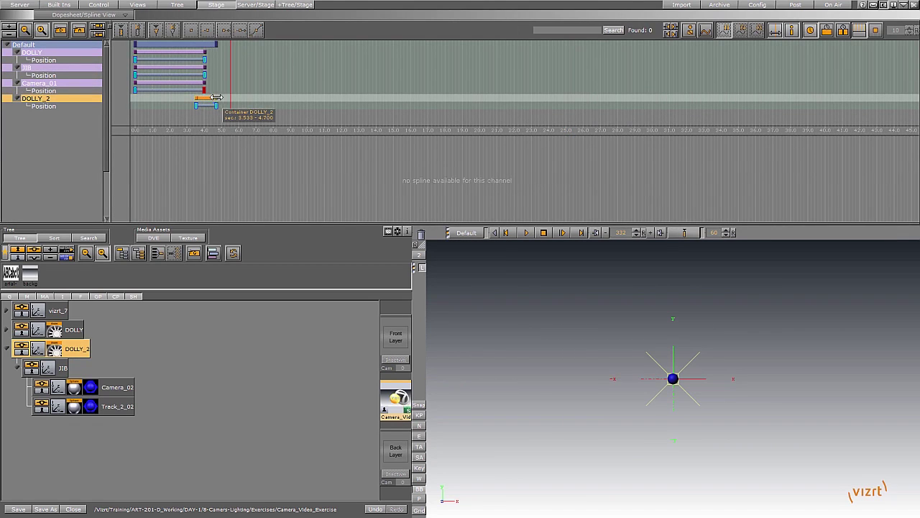
pyautogui.moveTo(217, 97)
pyautogui.mouseDown()
pyautogui.moveTo(268, 97)
pyautogui.moveTo(195, 107)
pyautogui.mouseUp()
pyautogui.moveTo(205, 107); pyautogui.dragTo(191, 107)
pyautogui.click(527, 233)
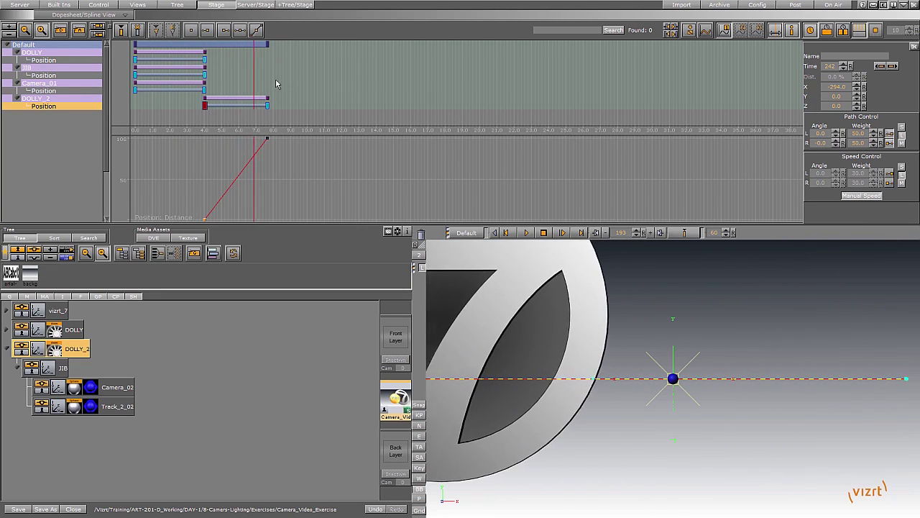
# Collapse DOLLY_2 and rename the DOLLY container to DOLLY_1
pyautogui.click(6, 349)
pyautogui.doubleClick(79, 332)
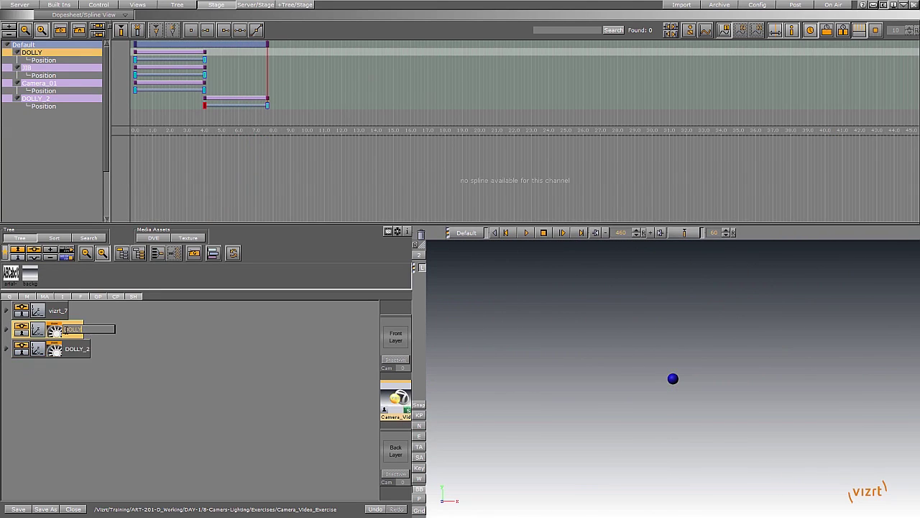
pyautogui.write('_1')
pyautogui.press('Return')
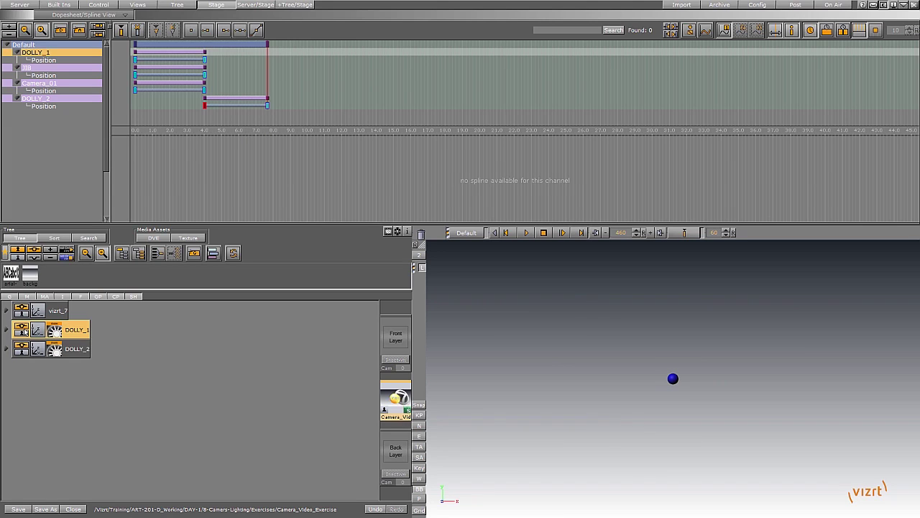
# Duplicate the DOLLY_2 rig and name the copy DOLLY_3
pyautogui.click(77, 352)
pyautogui.moveTo(77, 353)
pyautogui.mouseDown()
pyautogui.moveTo(68, 362)
pyautogui.moveTo(77, 367)
pyautogui.mouseUp()
pyautogui.doubleClick(77, 368)
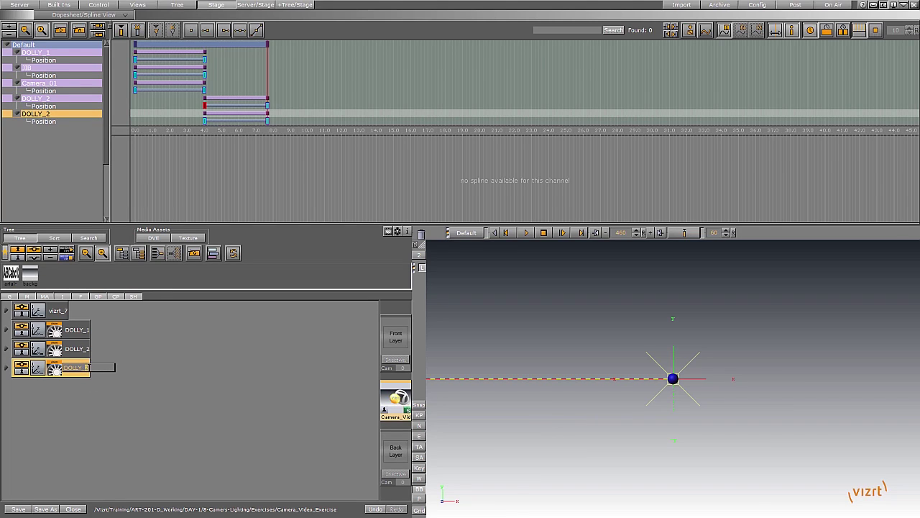
pyautogui.write('3')
pyautogui.press('Return')
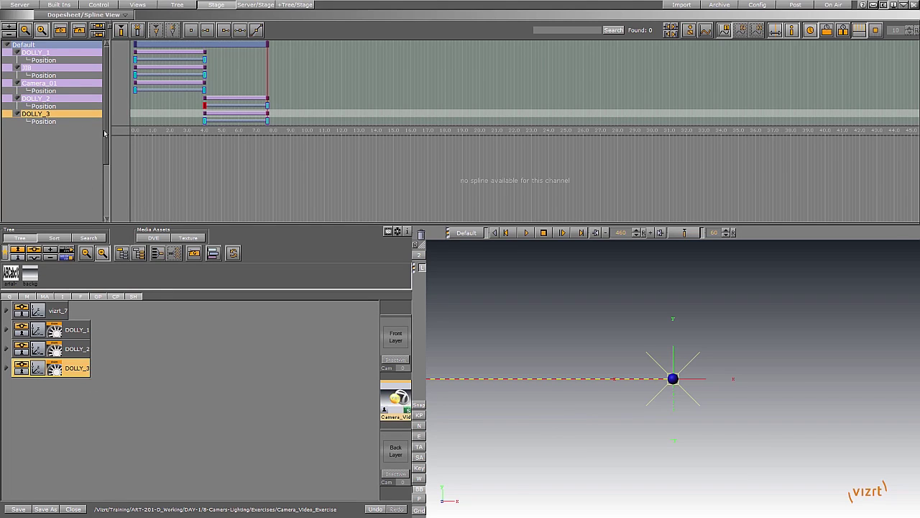
# Shift DOLLY_3's animation on the timeline so it starts where DOLLY_2's animation ends
pyautogui.moveTo(107, 133); pyautogui.dragTo(108, 149)
pyautogui.moveTo(228, 83); pyautogui.dragTo(291, 87)
# Rename the camera sphere inside DOLLY_3's JIB to Camera_03
pyautogui.click(5, 368)
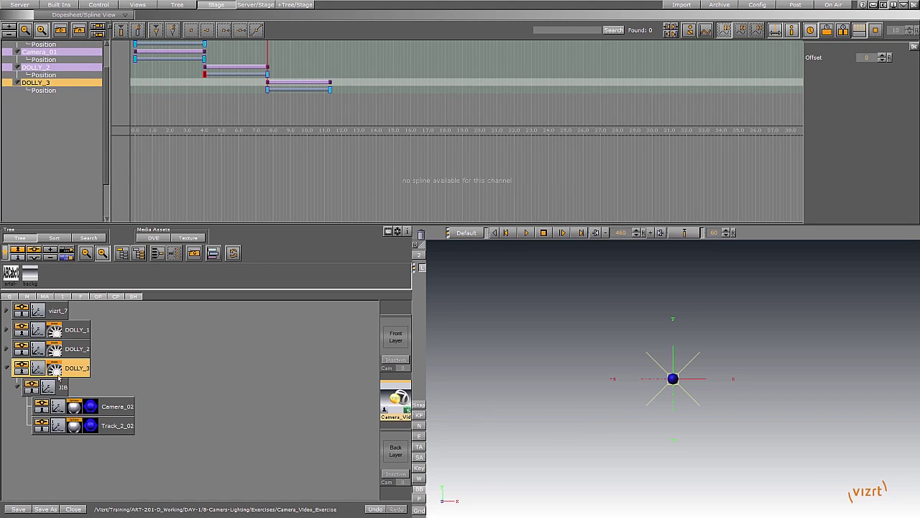
pyautogui.click(115, 406)
pyautogui.click(128, 407)
pyautogui.write('Camera_03')
pyautogui.press('Return')
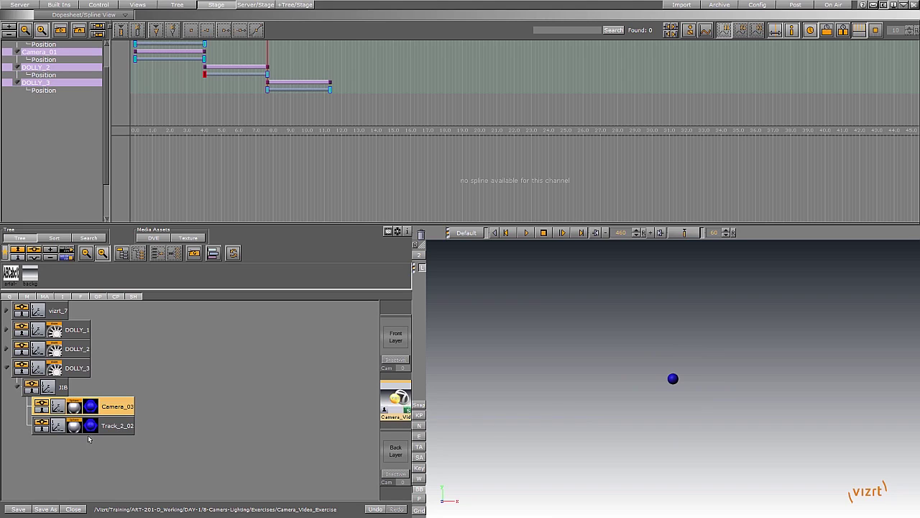
# Rename the tracking sphere inside DOLLY_3's JIB to Track_03
pyautogui.click(120, 426)
pyautogui.click(130, 429)
pyautogui.write('Track_2_02')
pyautogui.press('Return')
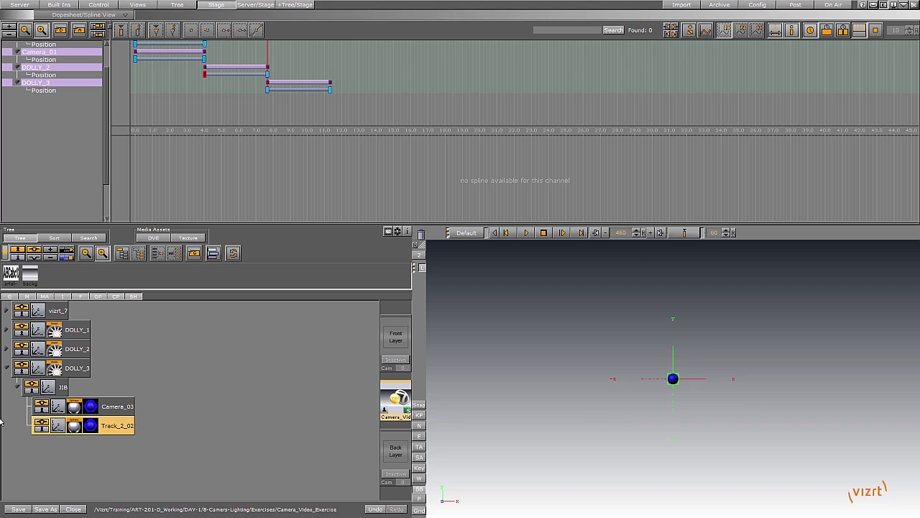
pyautogui.click(131, 430)
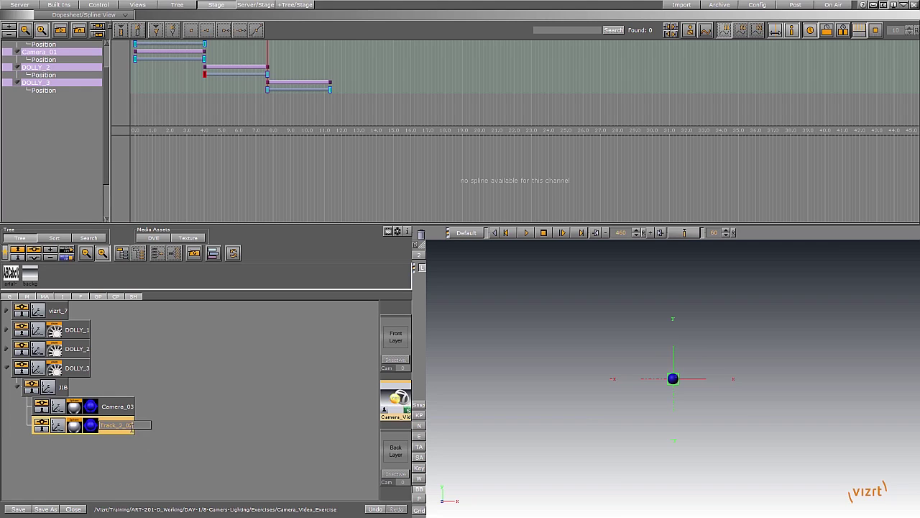
pyautogui.write('Track_03')
pyautogui.press('Return')
# Delete DOLLY_3's animation and reset its X position to 0
pyautogui.moveTo(55, 371); pyautogui.dragTo(463, 225)
pyautogui.click(20, 4)
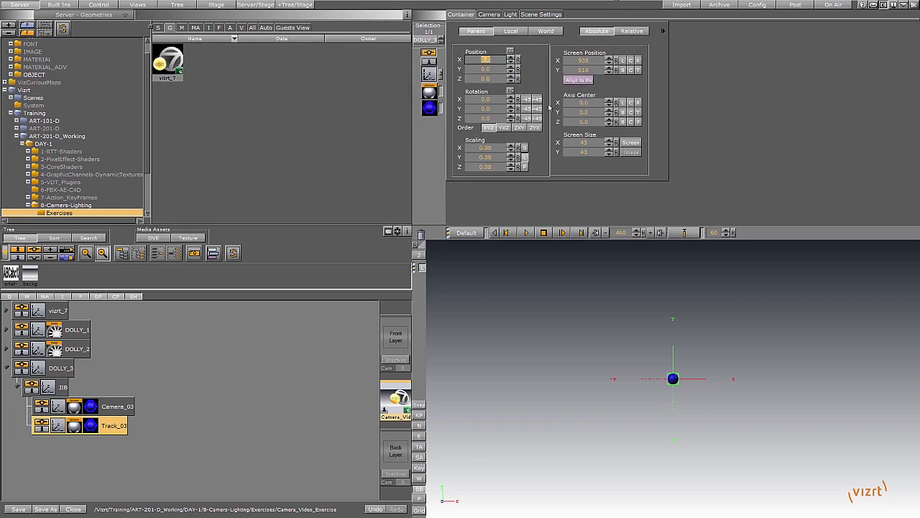
pyautogui.click(61, 368)
pyautogui.click(517, 59)
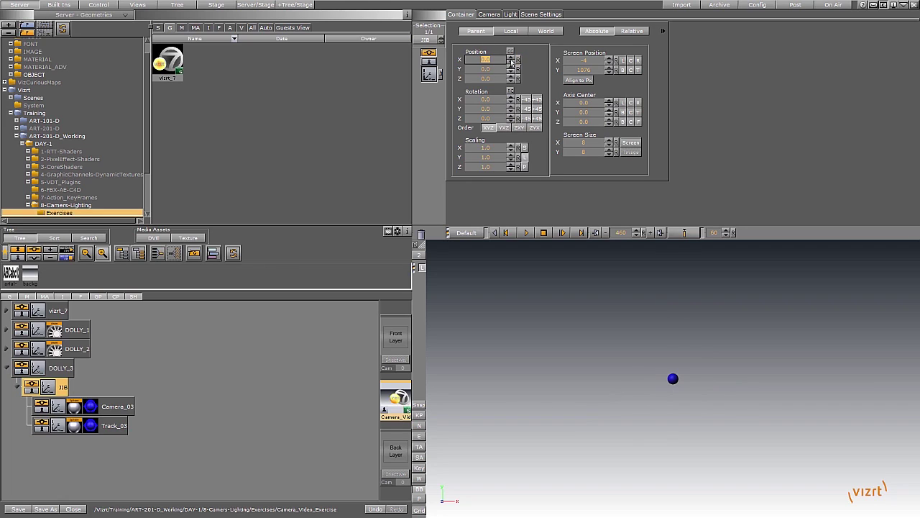
pyautogui.click(60, 408)
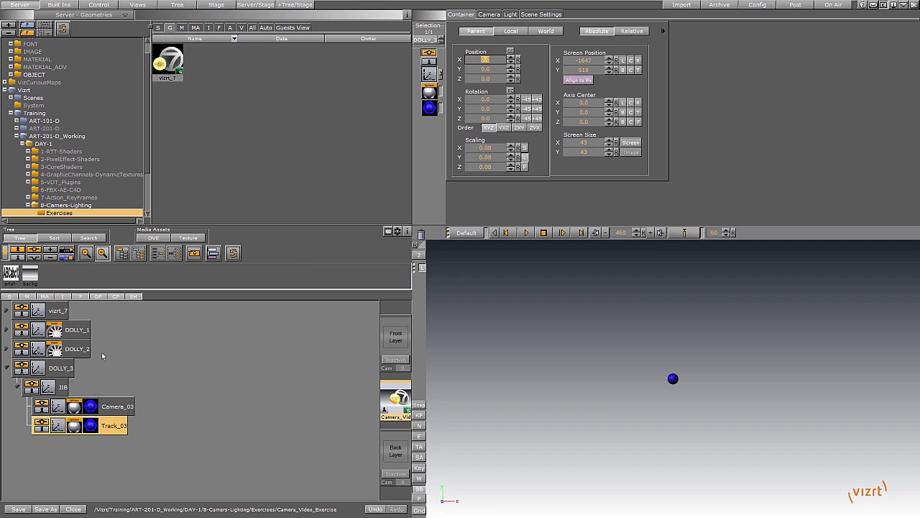
# Switch to camera 3 and set the material of Camera_03 and Track_03 to a cyan diffuse color, RGB 24, 255, 255
pyautogui.click(489, 15)
pyautogui.click(431, 58)
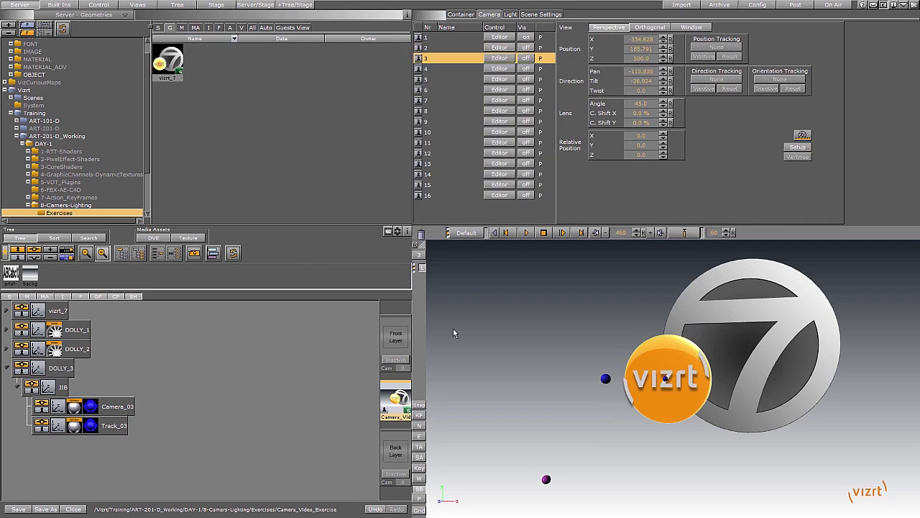
pyautogui.click(92, 408)
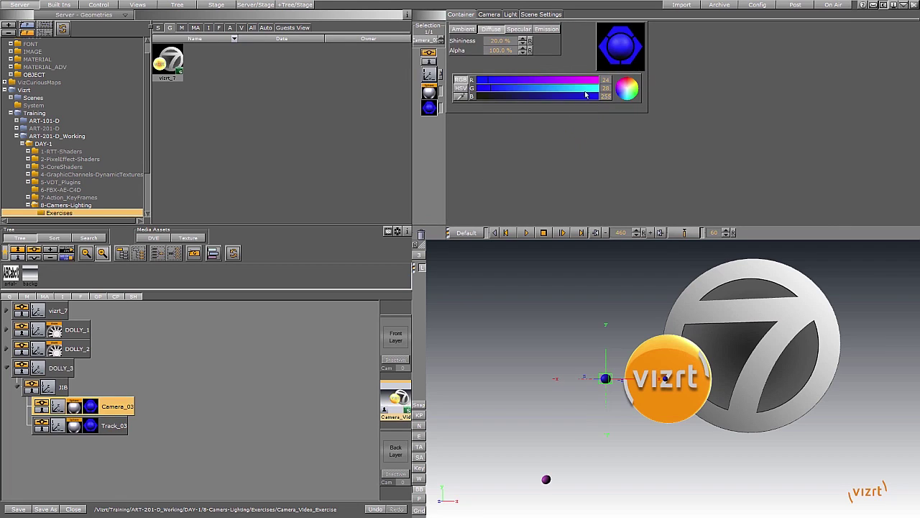
pyautogui.moveTo(575, 90); pyautogui.dragTo(604, 88)
pyautogui.moveTo(90, 408); pyautogui.dragTo(90, 425)
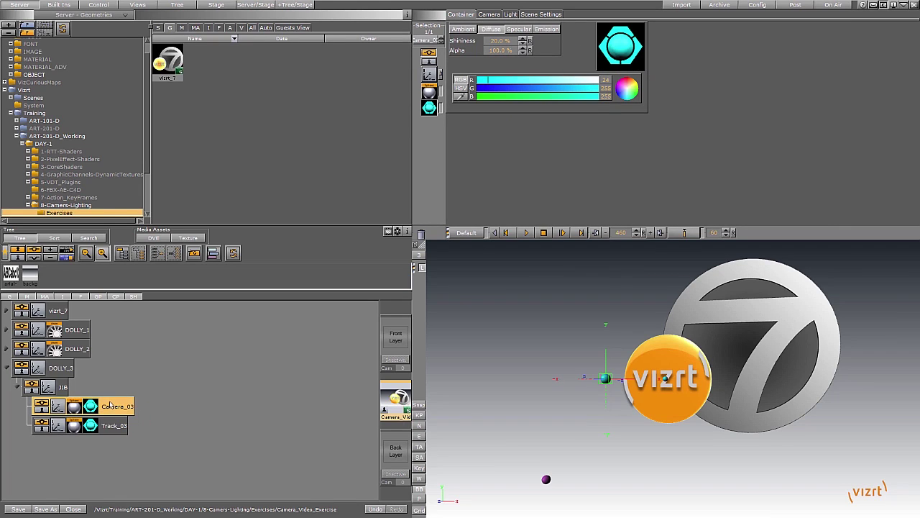
# Assign Camera_03 as camera 3's position tracking object and Track_03 as its direction tracking object
pyautogui.click(489, 15)
pyautogui.moveTo(718, 60); pyautogui.dragTo(717, 49)
pyautogui.moveTo(115, 426); pyautogui.dragTo(759, 75)
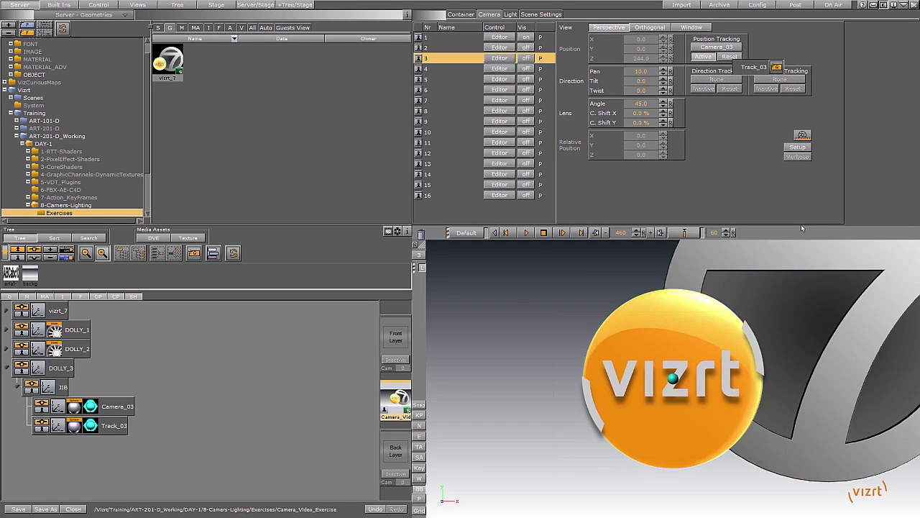
# Set the Y rotation of DOLLY_3's JIB to -73 and add a keyframe for it
pyautogui.click(47, 389)
pyautogui.moveTo(469, 108); pyautogui.dragTo(428, 107)
pyautogui.click(517, 100)
pyautogui.click(684, 233)
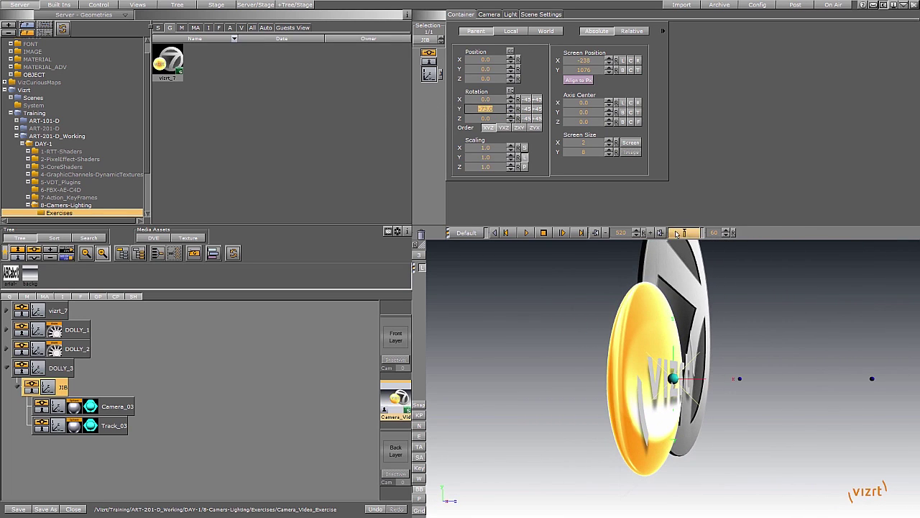
# Set Camera_03's position to X 24, Y -36, Z 130 and add a keyframe for it
pyautogui.click(58, 408)
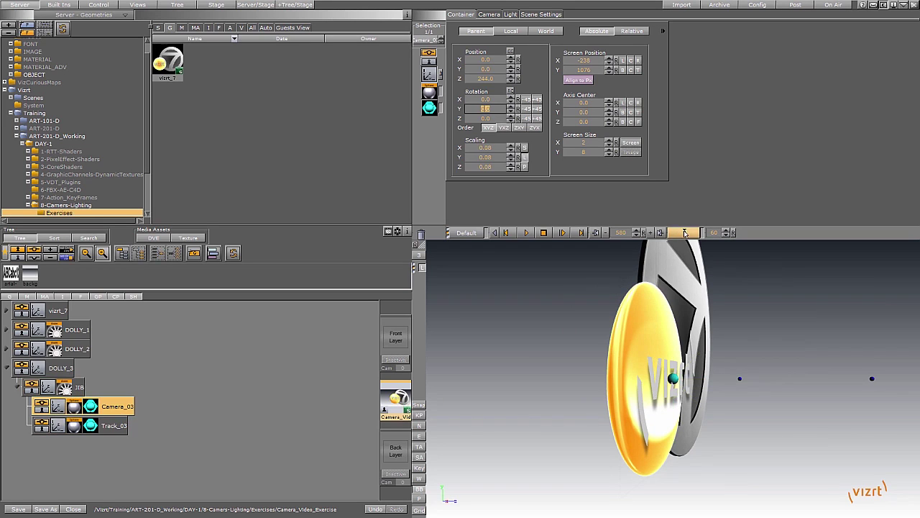
pyautogui.moveTo(482, 81); pyautogui.dragTo(428, 78)
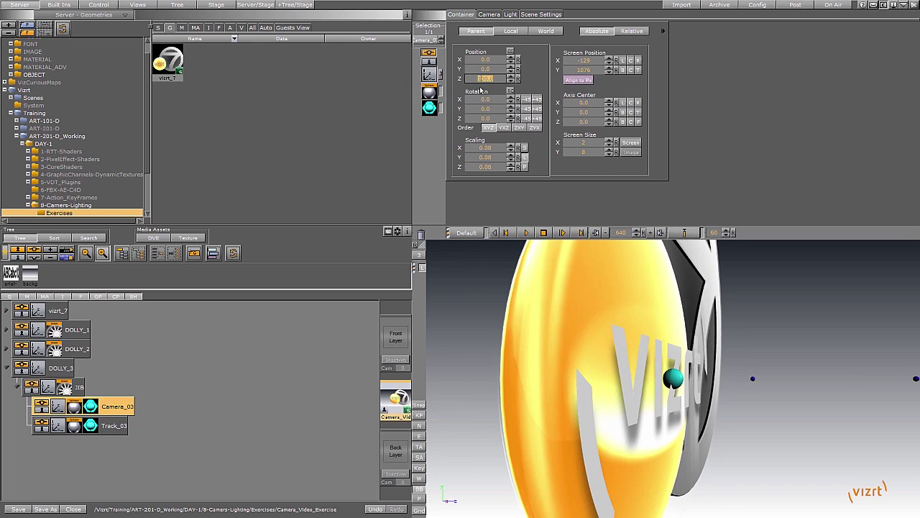
pyautogui.moveTo(491, 69); pyautogui.dragTo(507, 59)
pyautogui.click(683, 232)
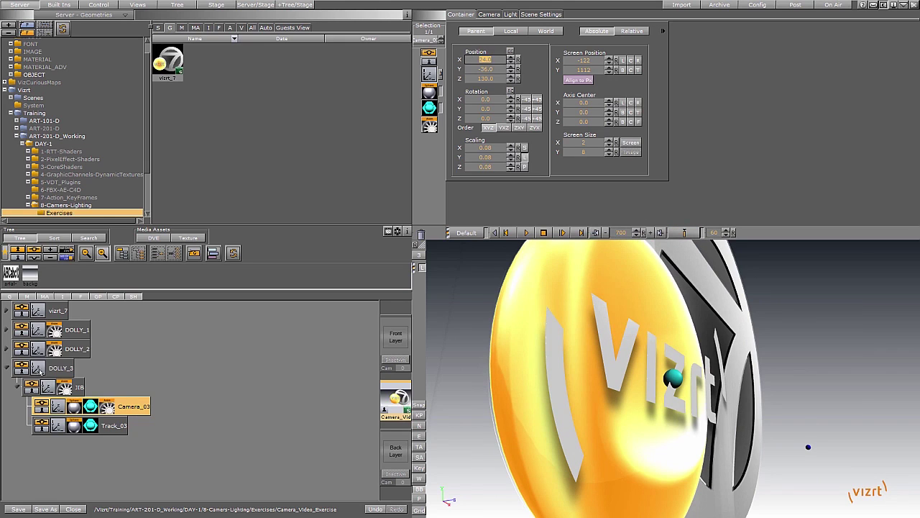
# Keyframe DOLLY_3 from its origin to position X 112, Y 80 with a Y rotation of 17
pyautogui.click(684, 235)
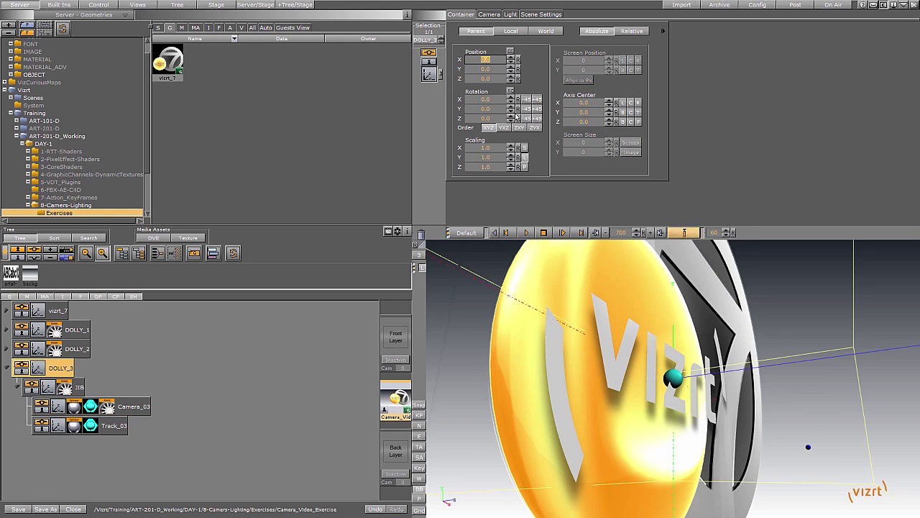
pyautogui.moveTo(489, 108); pyautogui.dragTo(527, 67)
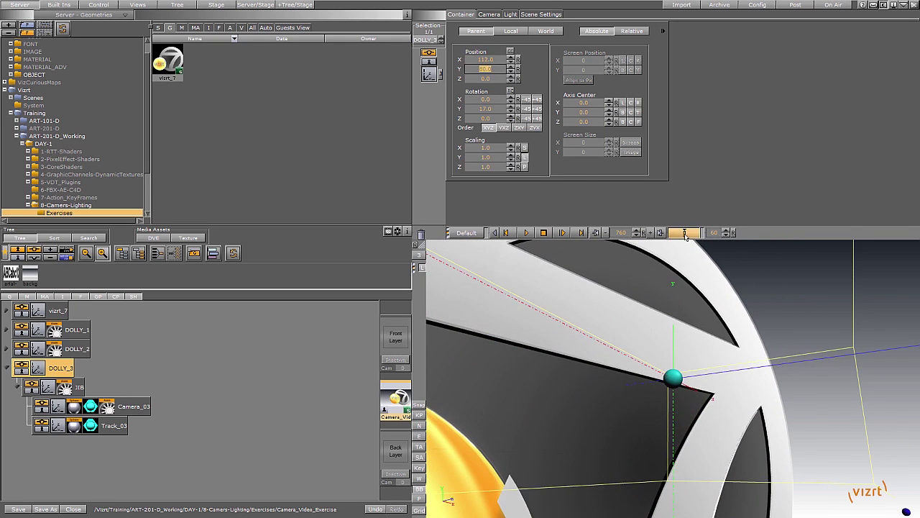
pyautogui.click(679, 234)
# Retime the DOLLY_3 JIB rotation, Camera_03 position and DOLLY_3 position animations to run from about 7.7 to 11 seconds
pyautogui.click(54, 370)
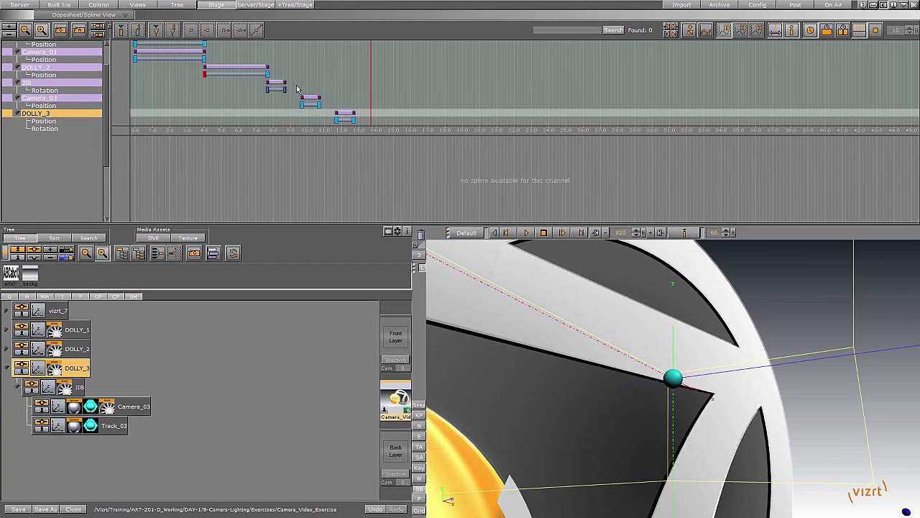
pyautogui.click(322, 89)
pyautogui.moveTo(321, 91); pyautogui.dragTo(325, 118)
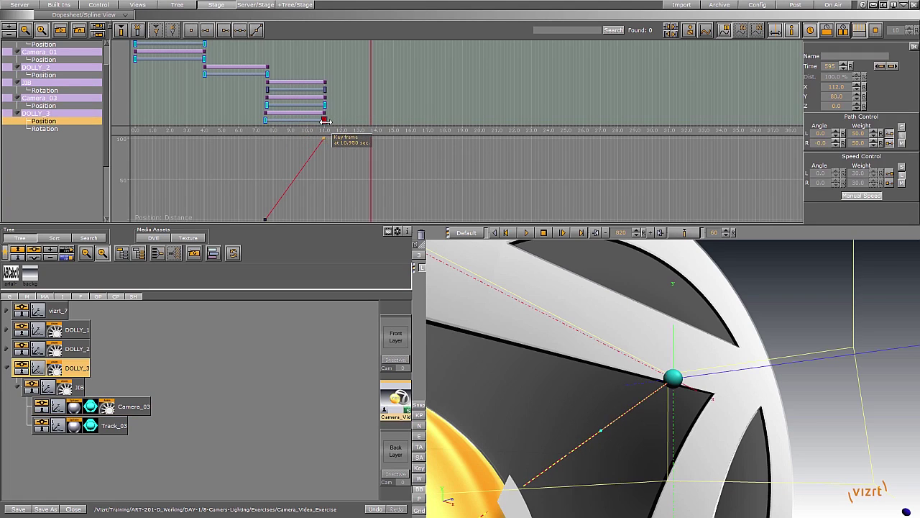
pyautogui.click(266, 121)
pyautogui.click(267, 105)
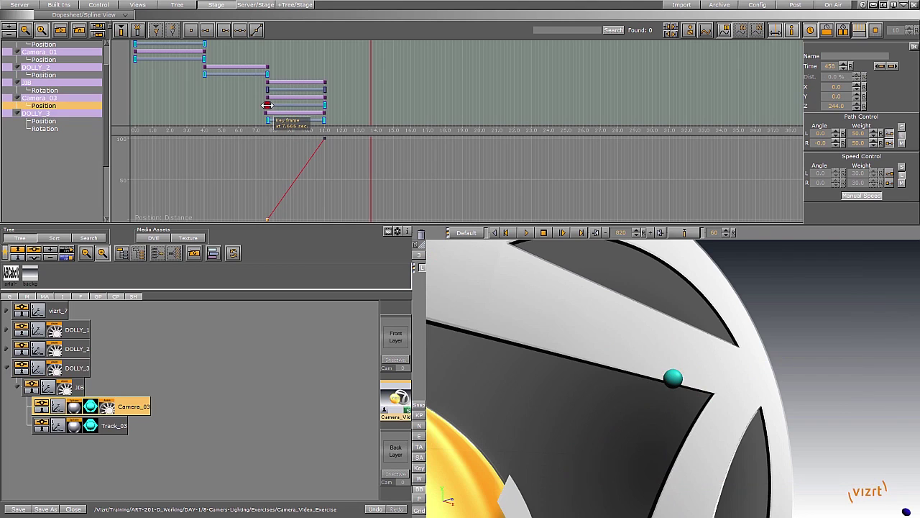
pyautogui.click(259, 99)
pyautogui.moveTo(258, 99); pyautogui.dragTo(284, 188)
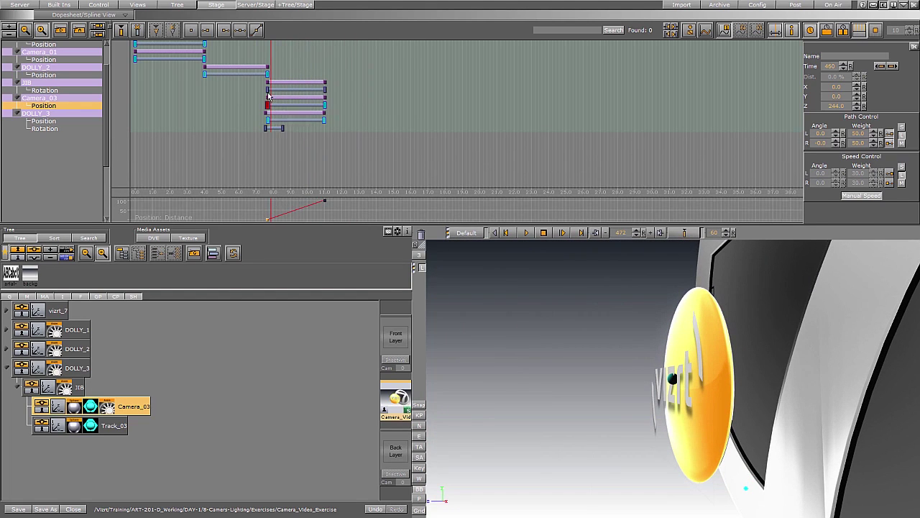
# Retime DOLLY_3's rotation keyframes to run from about 7.7 to 11 seconds, matching its position animation
pyautogui.moveTo(275, 128); pyautogui.dragTo(321, 128)
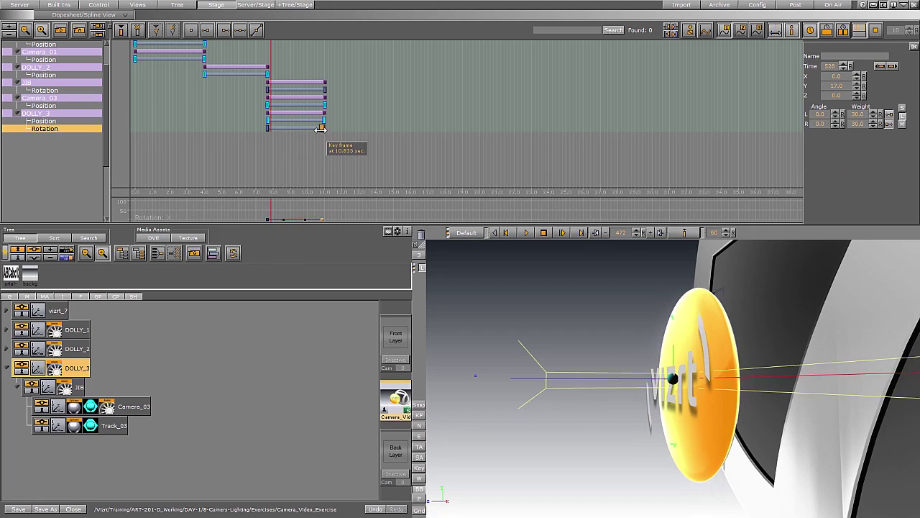
pyautogui.click(268, 121)
pyautogui.moveTo(260, 81); pyautogui.dragTo(257, 119)
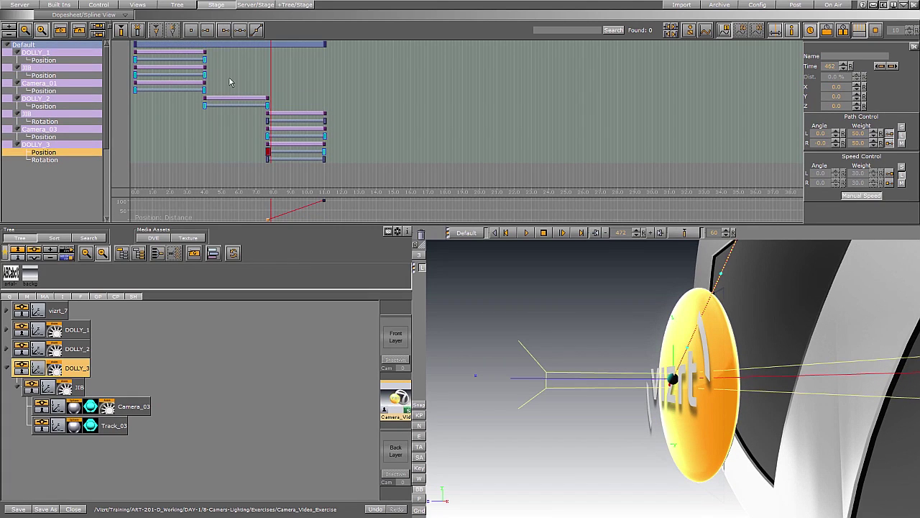
# Stretch the position animations of DOLLY_1, its JIB, Camera_01 and DOLLY_2 to span 0 to about 11 seconds
pyautogui.moveTo(205, 60); pyautogui.dragTo(326, 58)
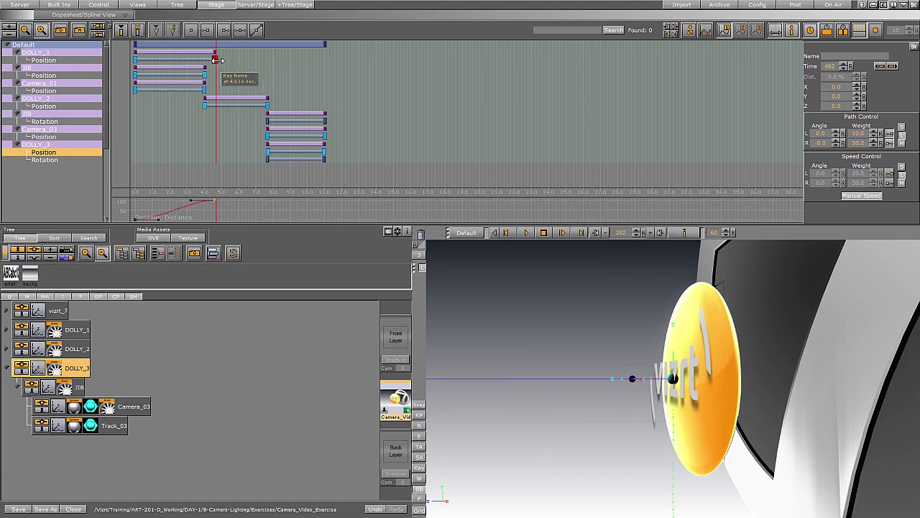
pyautogui.moveTo(207, 75); pyautogui.dragTo(325, 74)
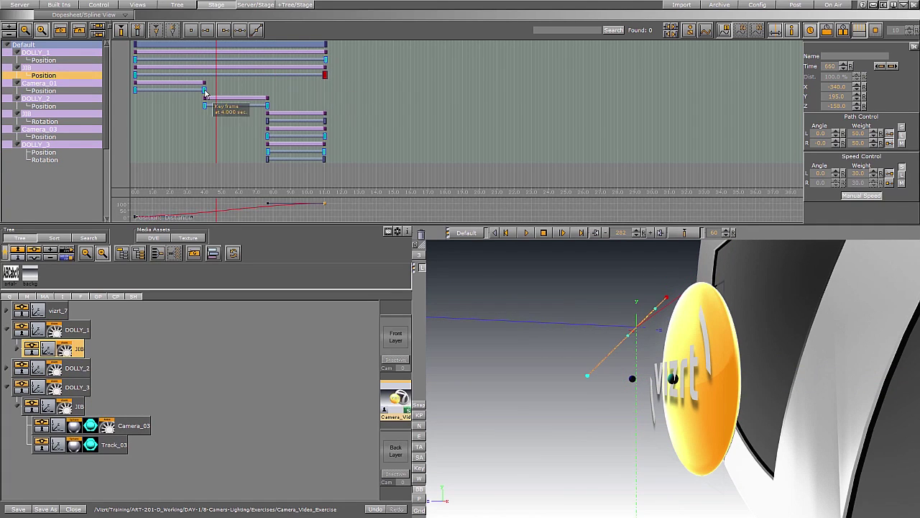
pyautogui.moveTo(205, 90); pyautogui.dragTo(324, 90)
pyautogui.moveTo(205, 106); pyautogui.dragTo(135, 107)
pyautogui.moveTo(267, 106); pyautogui.dragTo(325, 112)
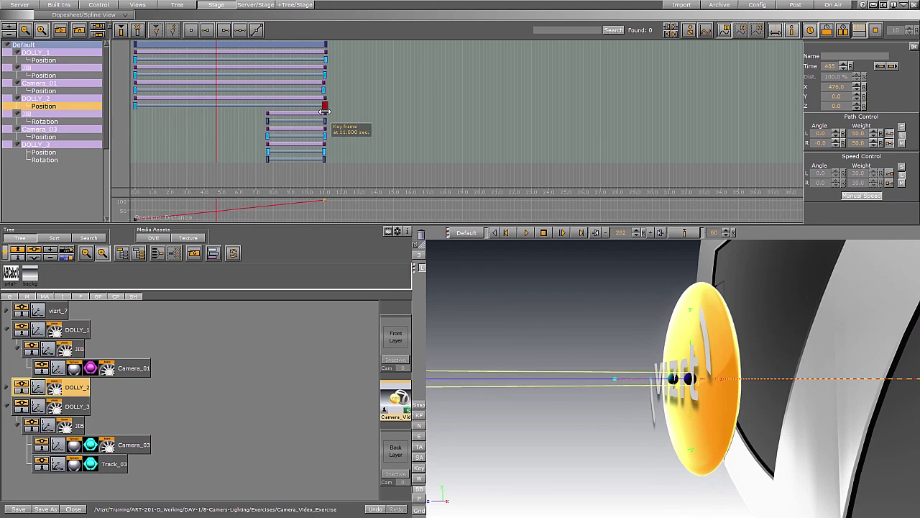
# Move the start keyframes of DOLLY_3's JIB, Camera_03 and DOLLY_3 back to 0 seconds
pyautogui.click(268, 121)
pyautogui.moveTo(267, 115); pyautogui.dragTo(136, 115)
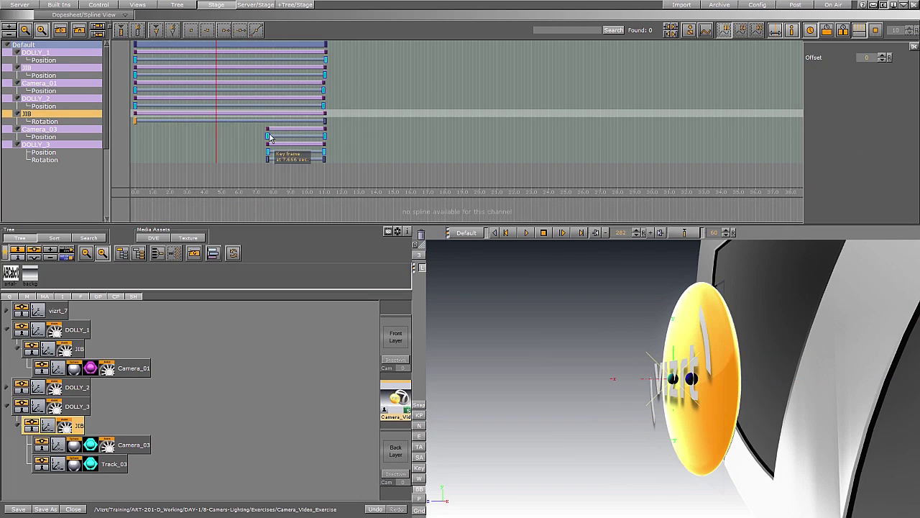
pyautogui.moveTo(267, 136); pyautogui.dragTo(102, 147)
pyautogui.moveTo(267, 145); pyautogui.dragTo(135, 144)
# Scale the whole Default director down to end at about 6 seconds and save the scene
pyautogui.moveTo(326, 46); pyautogui.dragTo(240, 50)
pyautogui.moveTo(200, 83); pyautogui.dragTo(174, 90)
pyautogui.click(15, 510)
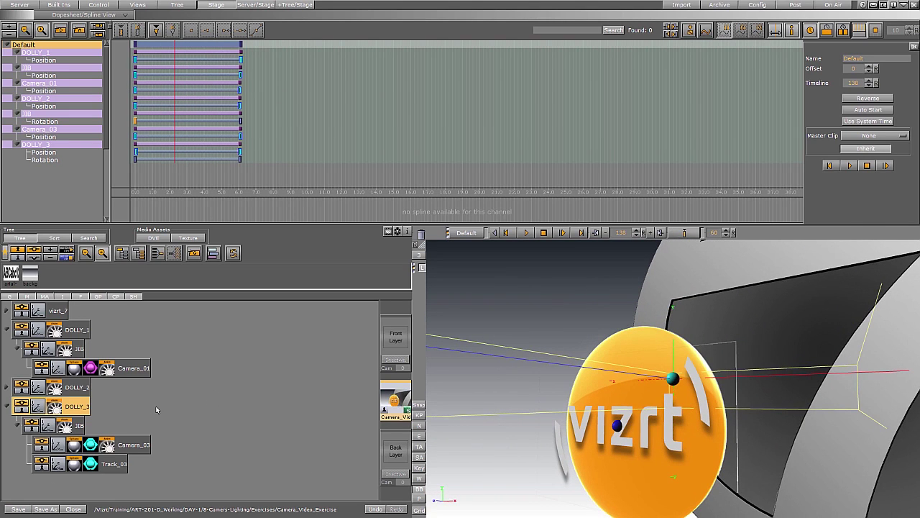
# Hide the sphere geometry of Camera_03, Track_03, Camera_02, Track_2_02 and Camera_01
pyautogui.click(79, 445)
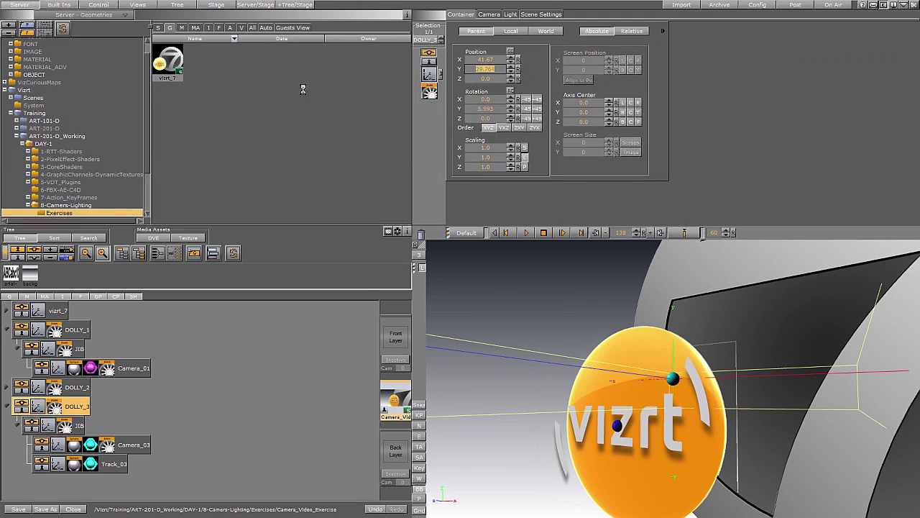
pyautogui.click(74, 466)
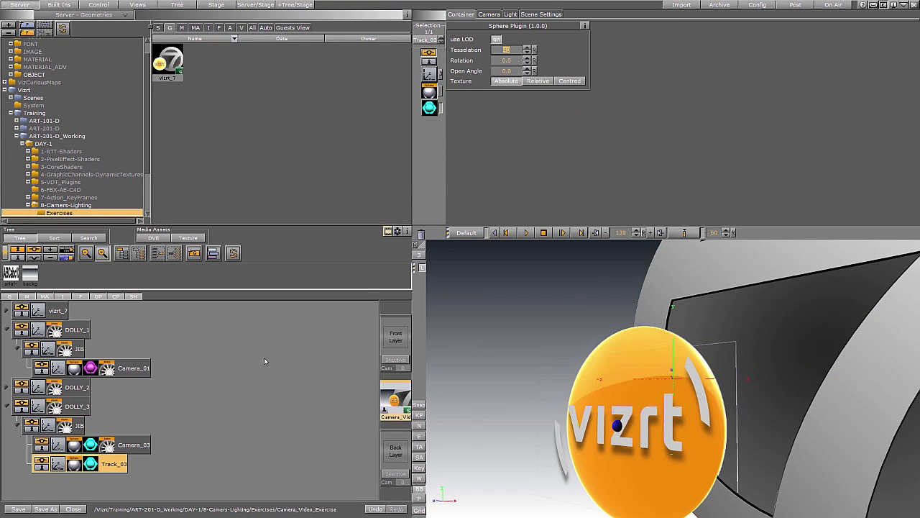
pyautogui.click(7, 387)
pyautogui.click(85, 425)
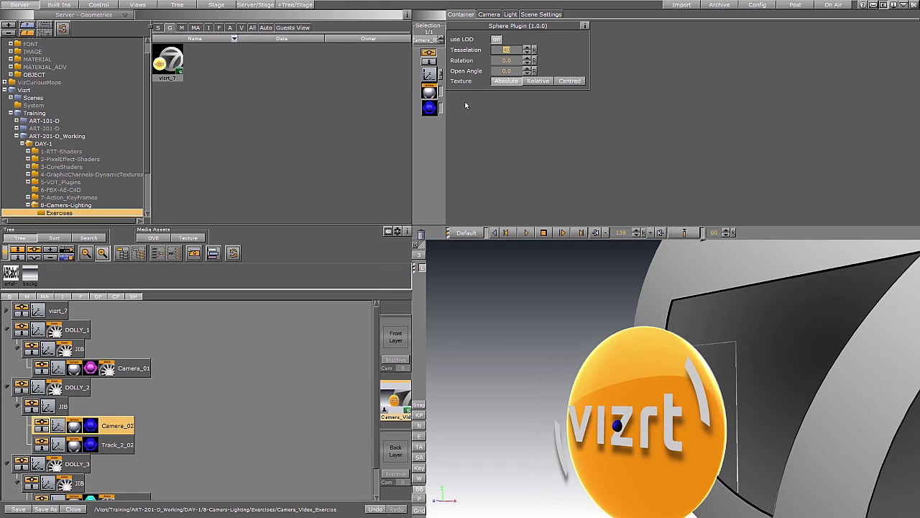
pyautogui.click(72, 445)
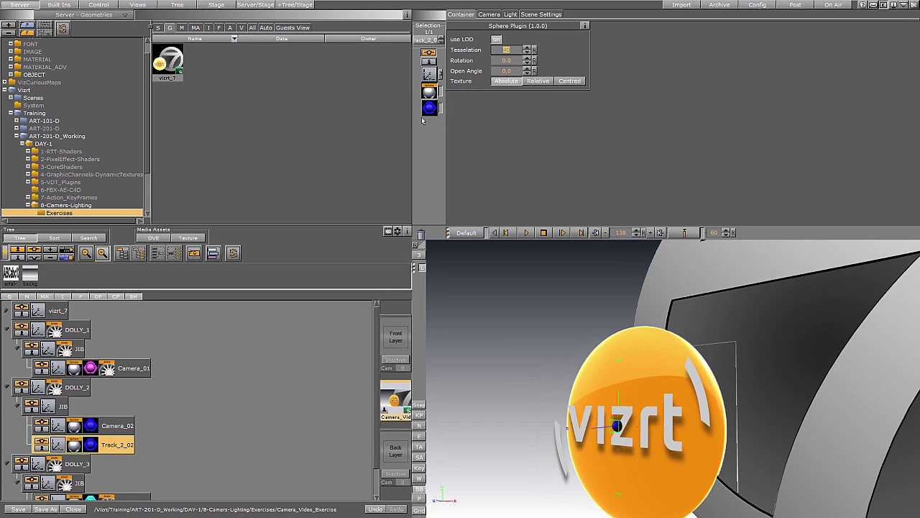
pyautogui.click(75, 368)
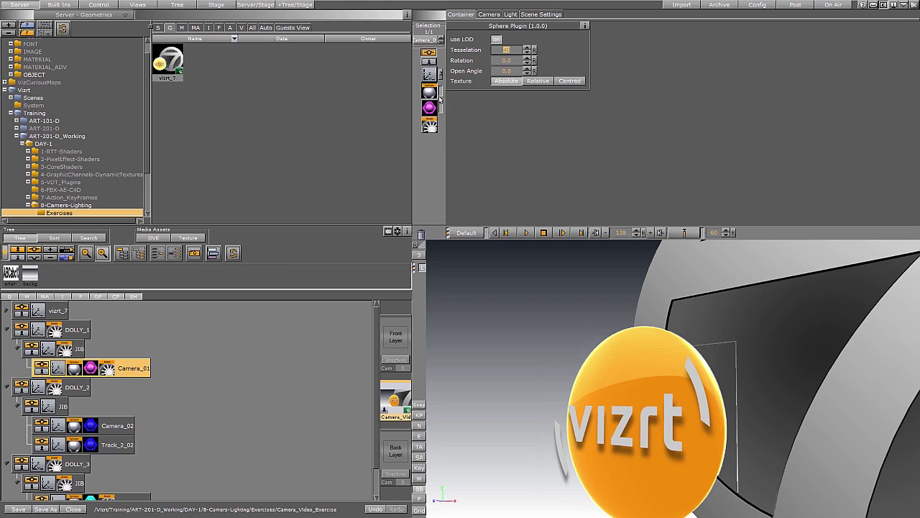
# Inspect the commands stored in the CAMERA_CUTS action keyframe at 0 seconds on the stage
pyautogui.click(215, 5)
pyautogui.click(188, 41)
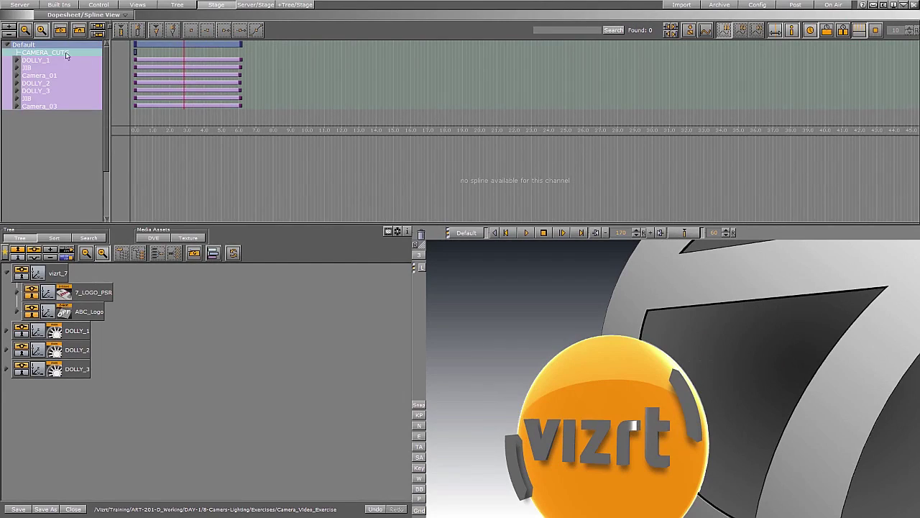
pyautogui.click(62, 55)
pyautogui.click(136, 51)
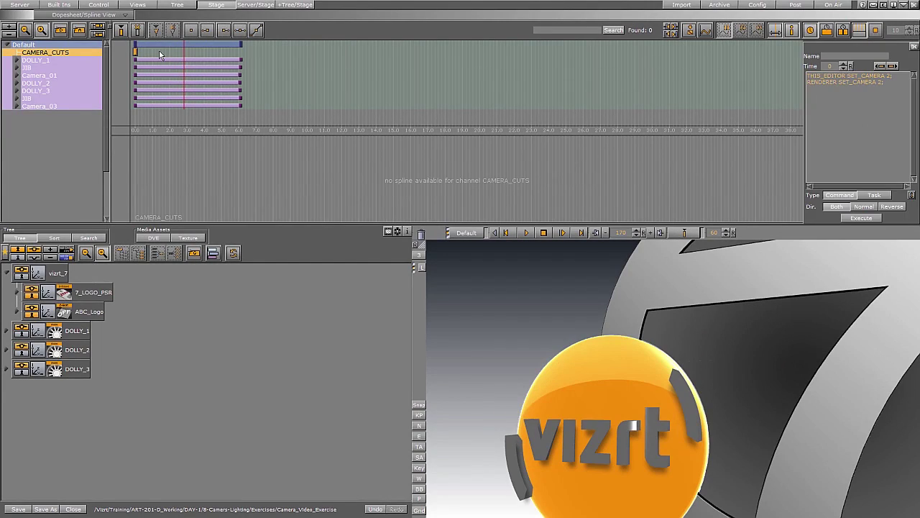
# Move the timeline to 3 seconds and preview the scene through cameras 1, 2 and 3 in turn
pyautogui.moveTo(164, 52)
pyautogui.mouseDown()
pyautogui.moveTo(136, 55)
pyautogui.moveTo(263, 65)
pyautogui.moveTo(187, 70)
pyautogui.mouseUp()
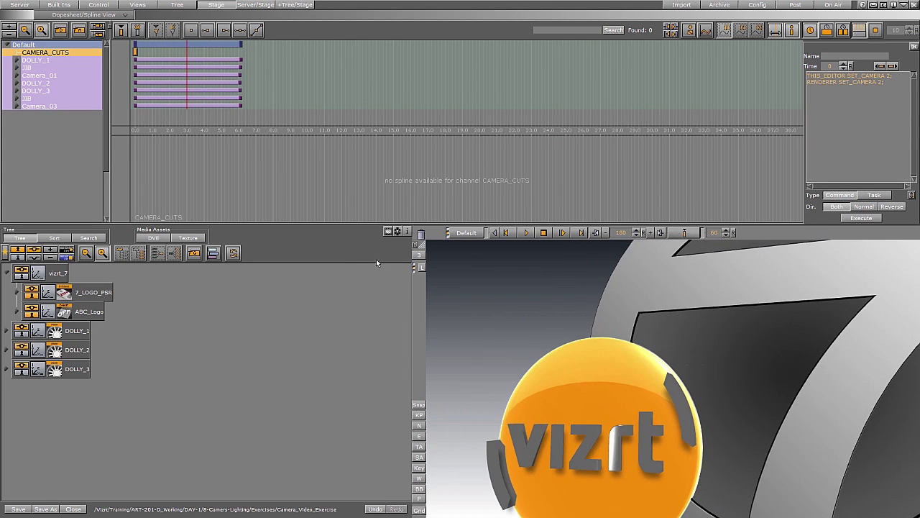
pyautogui.click(418, 265)
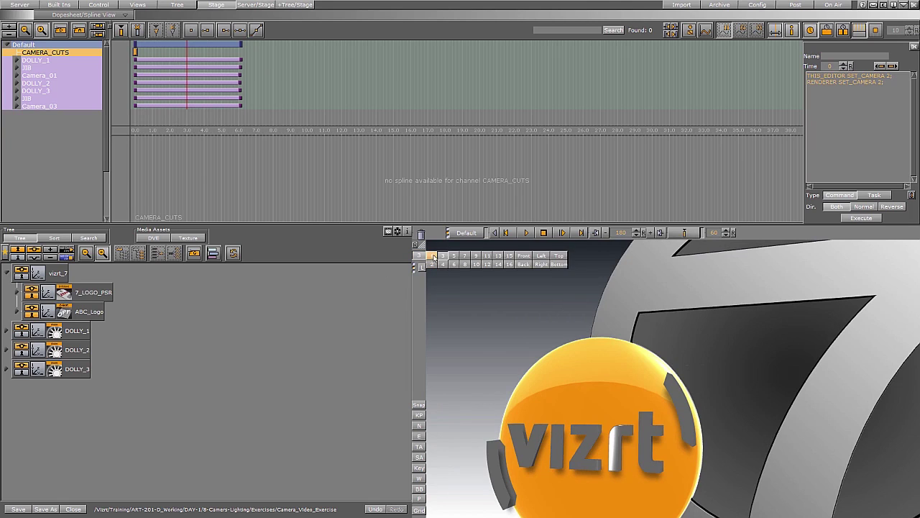
pyautogui.click(432, 256)
pyautogui.click(432, 265)
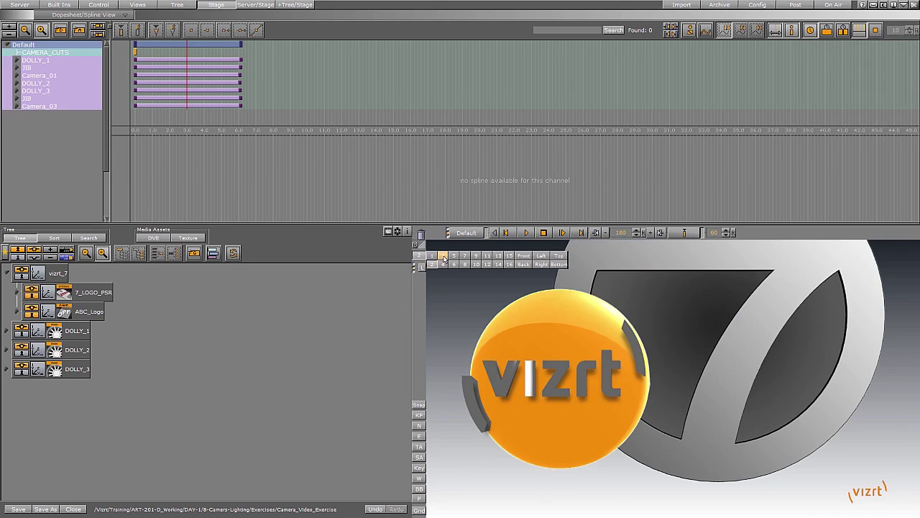
pyautogui.click(443, 256)
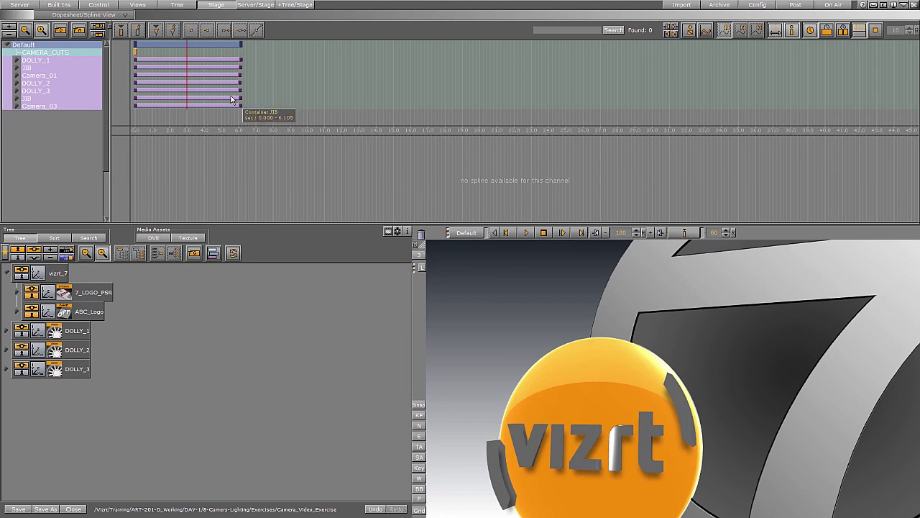
# Select all the camera command text on the 7_LOGO_PSR container and open the CAMERA_CUTS keyframe in the Action Editor
pyautogui.click(67, 294)
pyautogui.hotkey('ctrl', 'a')
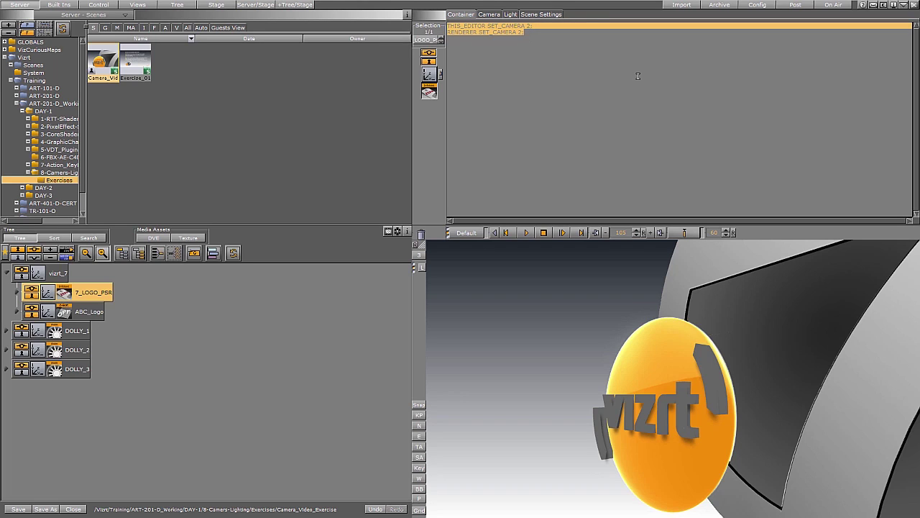
pyautogui.click(216, 4)
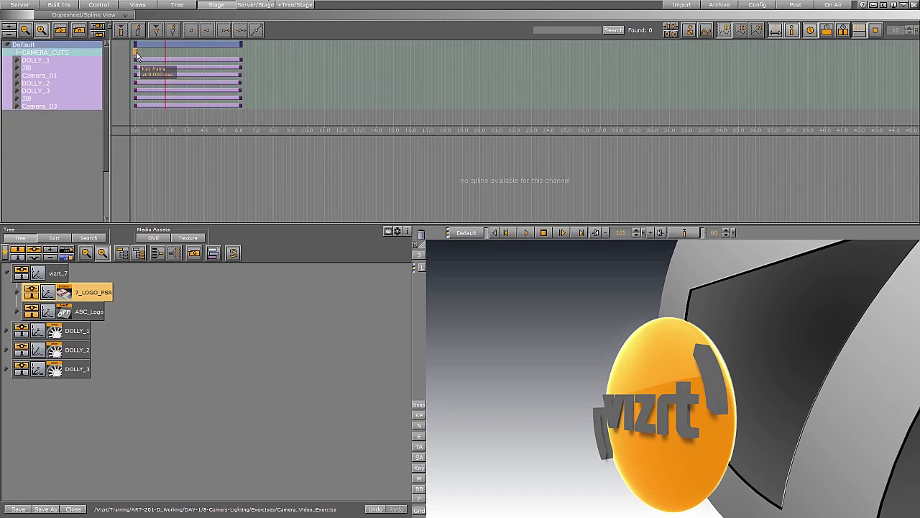
pyautogui.click(912, 196)
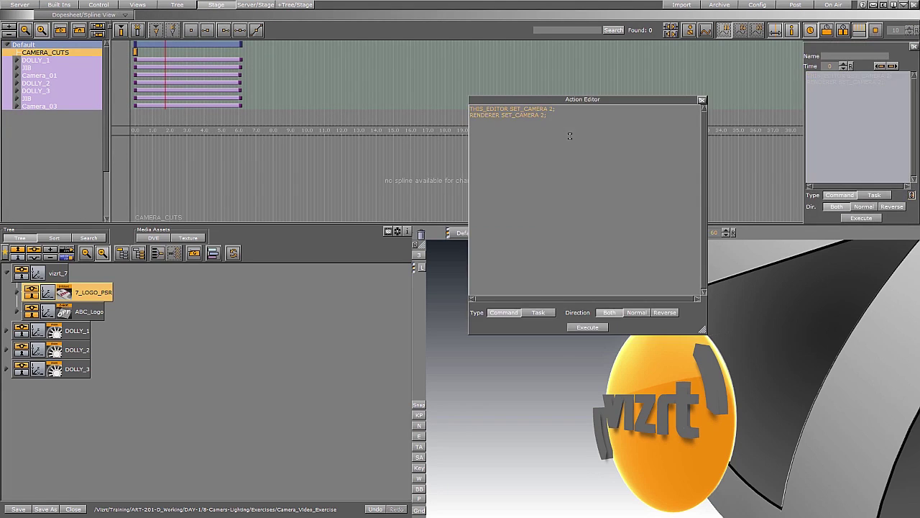
# Test the THIS_EDITOR and RENDERER SET_CAMERA commands by changing both to camera 1, 2 and 3 in turn, executing each version
pyautogui.doubleClick(553, 109)
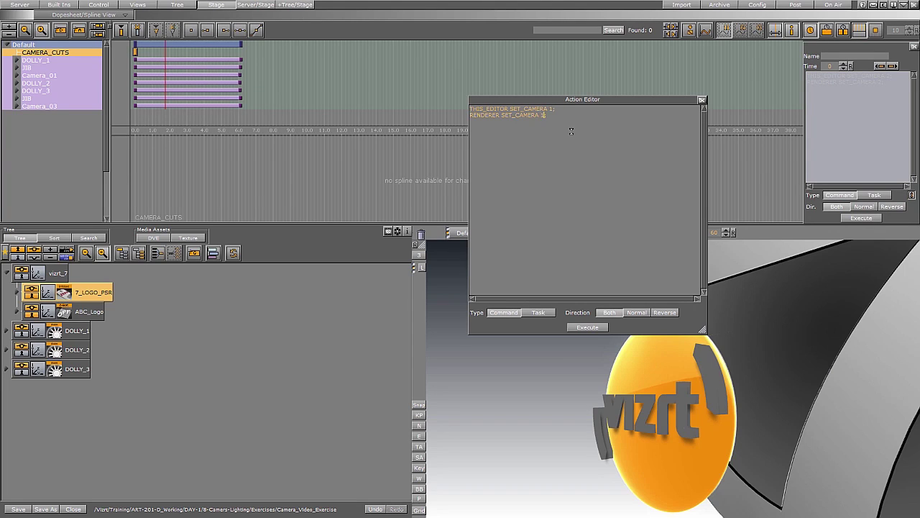
pyautogui.click(586, 328)
pyautogui.moveTo(655, 104); pyautogui.dragTo(563, 67)
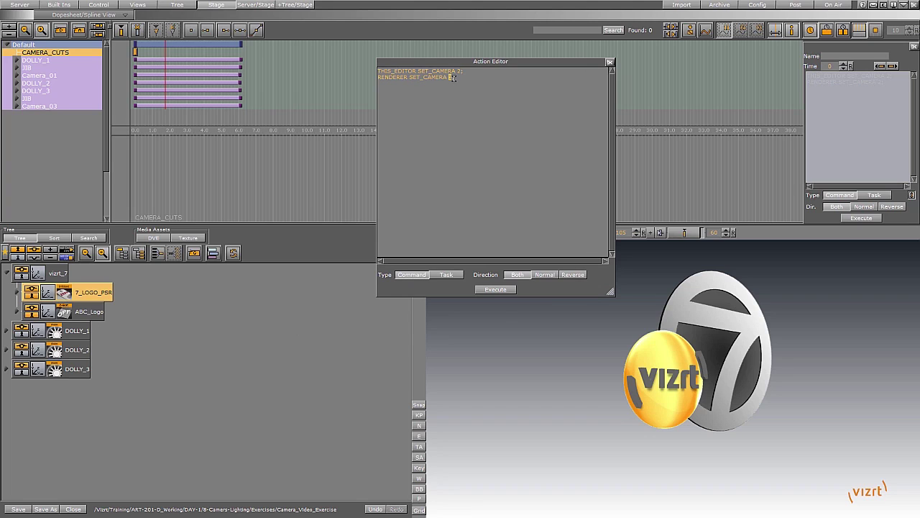
pyautogui.write('4')
pyautogui.click(495, 289)
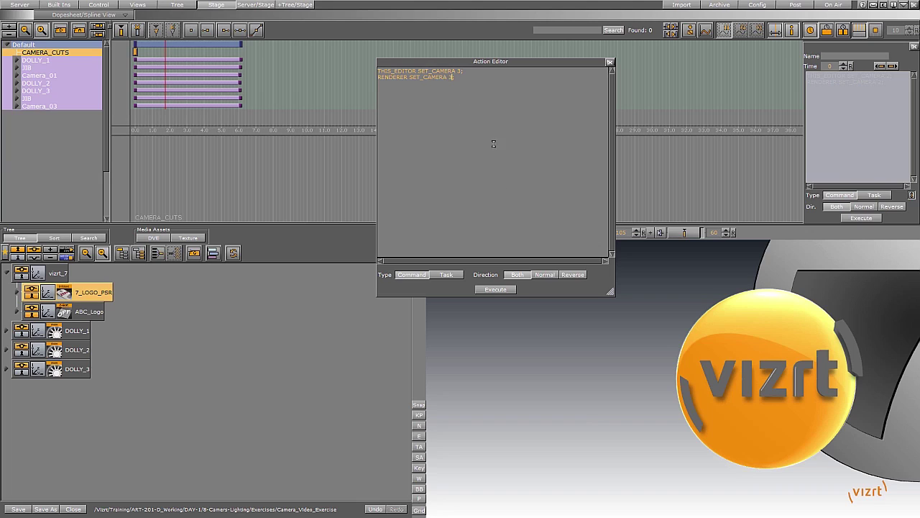
pyautogui.click(496, 289)
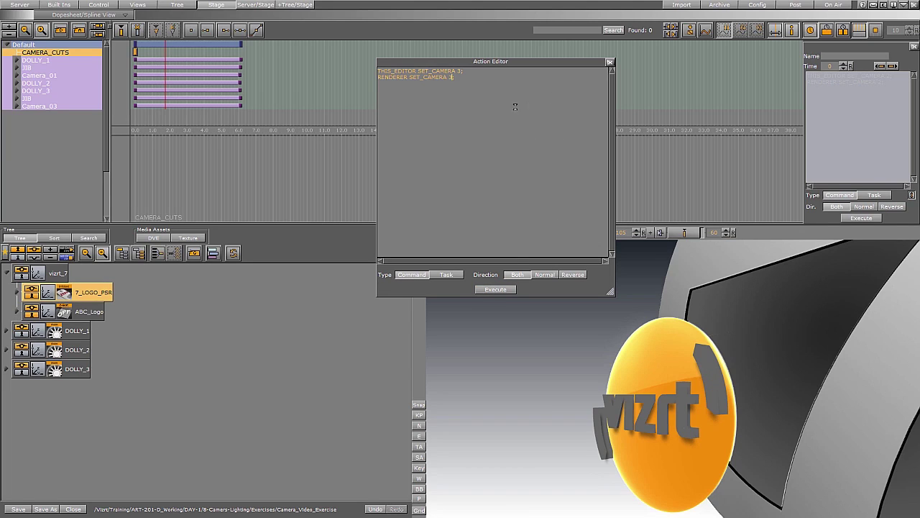
pyautogui.moveTo(538, 61); pyautogui.dragTo(654, 60)
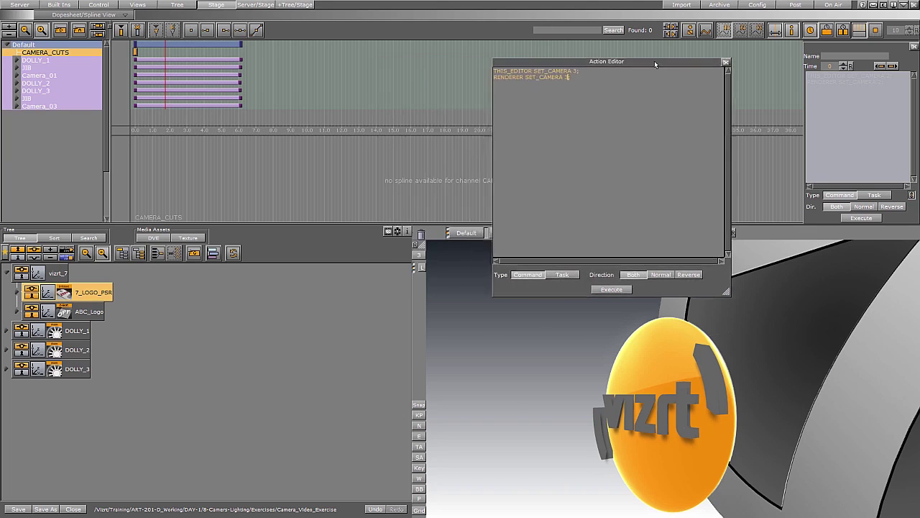
# Switch the scene view manually through cameras 1, 2 and 3 to compare with the executed commands
pyautogui.click(432, 264)
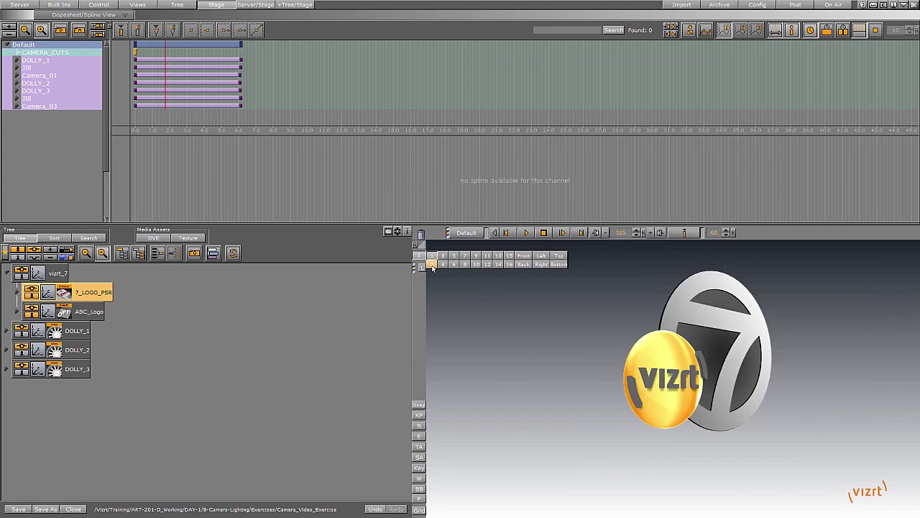
pyautogui.click(433, 265)
pyautogui.click(443, 256)
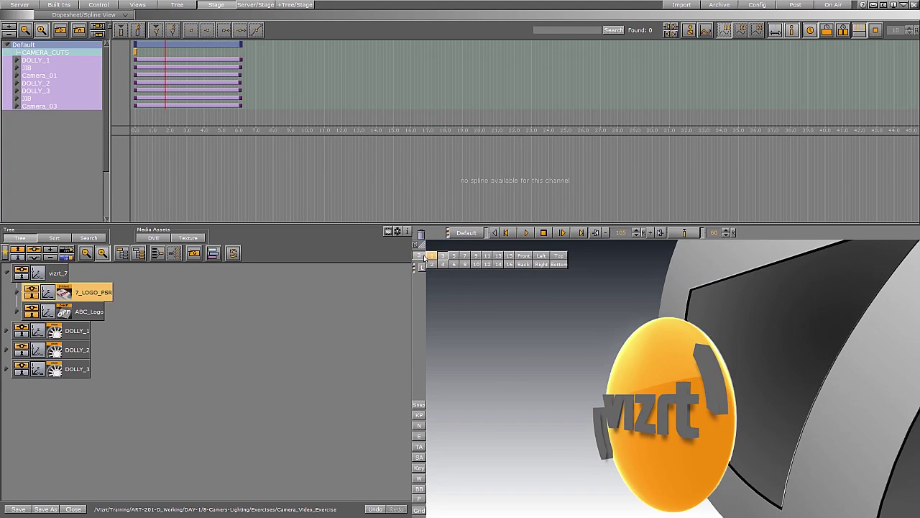
# Open the first CAMERA_CUTS keyframe in the Action Editor and examine its THIS_EDITOR and RENDERER commands
pyautogui.doubleClick(135, 55)
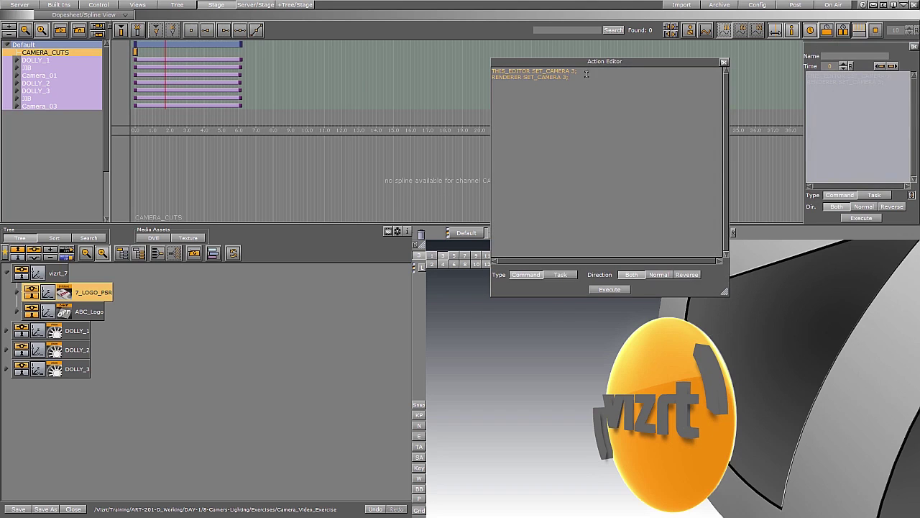
pyautogui.moveTo(590, 65); pyautogui.dragTo(436, 62)
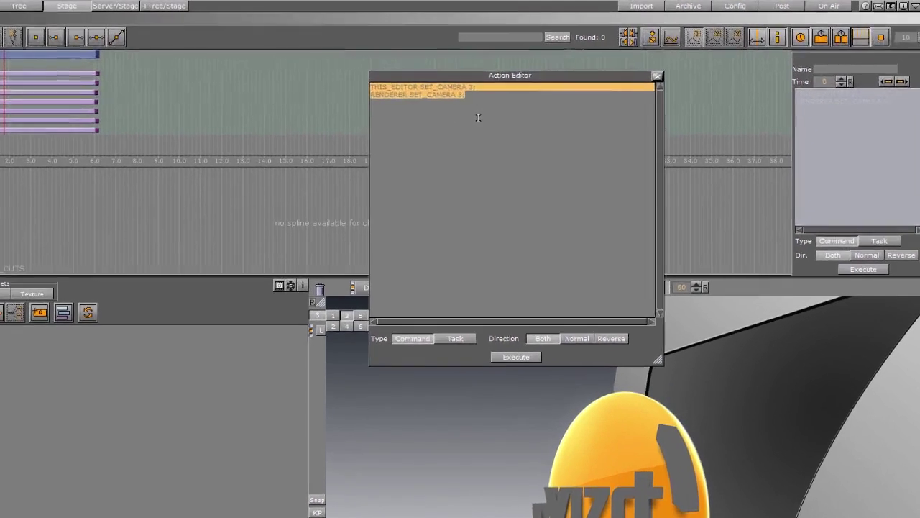
pyautogui.click(548, 95)
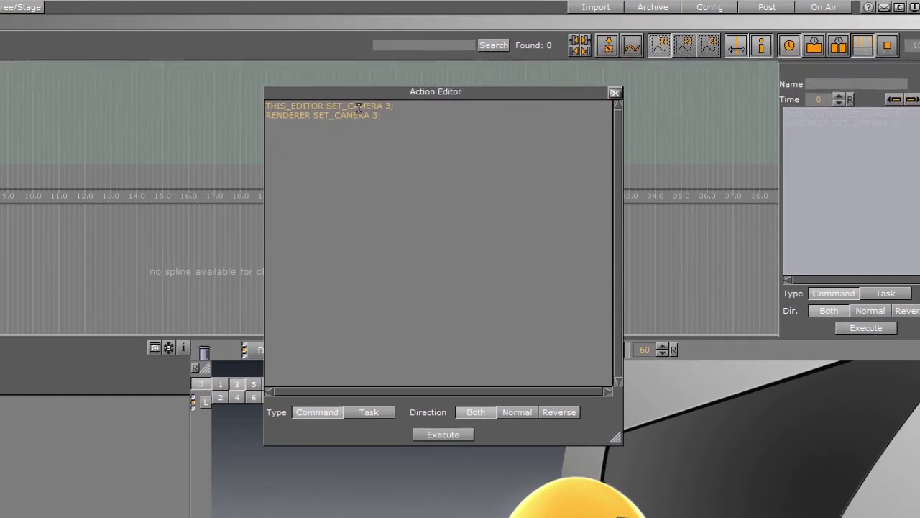
pyautogui.moveTo(324, 106); pyautogui.dragTo(266, 106)
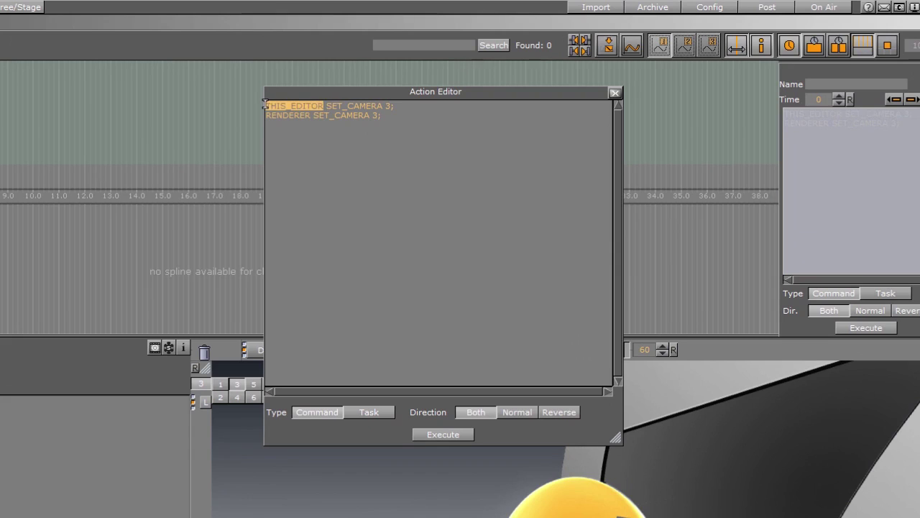
pyautogui.click(267, 116)
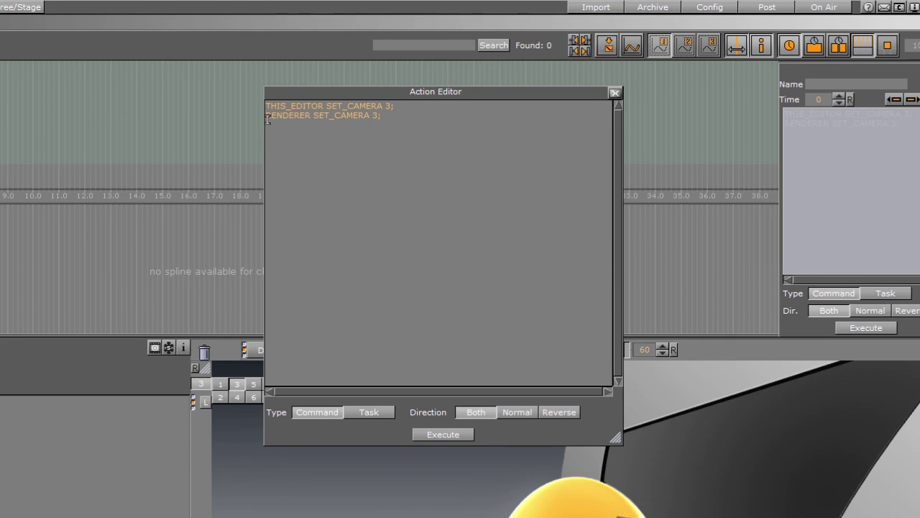
# Insert four line breaks between the THIS_EDITOR and RENDERER commands and highlight their separate parts
pyautogui.press('Return')
pyautogui.press('Return')
pyautogui.press('Return')
pyautogui.press('Return')
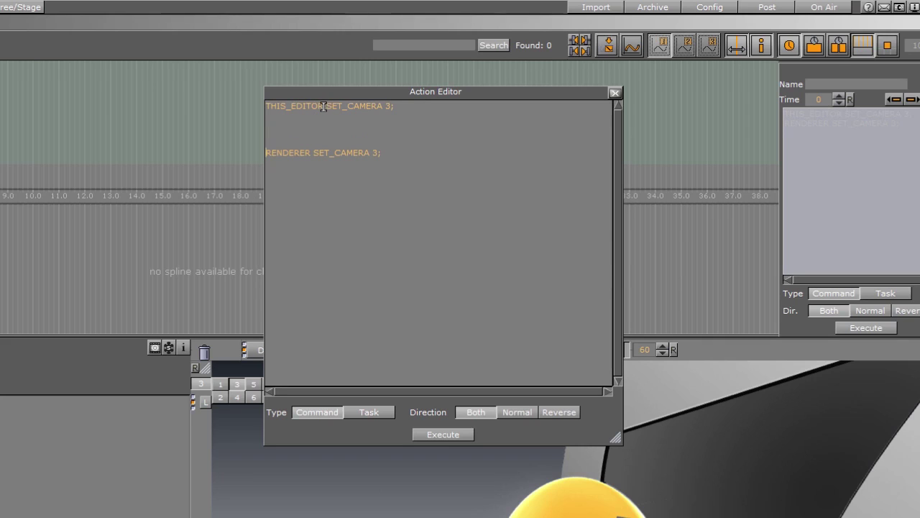
pyautogui.moveTo(324, 107); pyautogui.dragTo(265, 107)
pyautogui.moveTo(328, 107); pyautogui.dragTo(391, 107)
pyautogui.moveTo(311, 153); pyautogui.dragTo(377, 156)
# Set both SET_CAMERA commands of the first keyframe to camera 1, remove the blank lines, execute them and close the editor
pyautogui.click(377, 153)
pyautogui.click(268, 153)
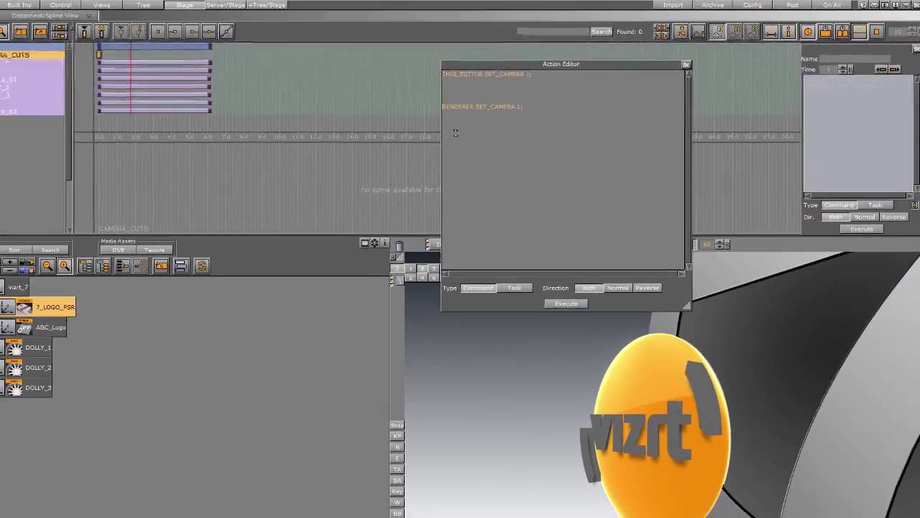
pyautogui.press('BackSpace')
pyautogui.press('BackSpace')
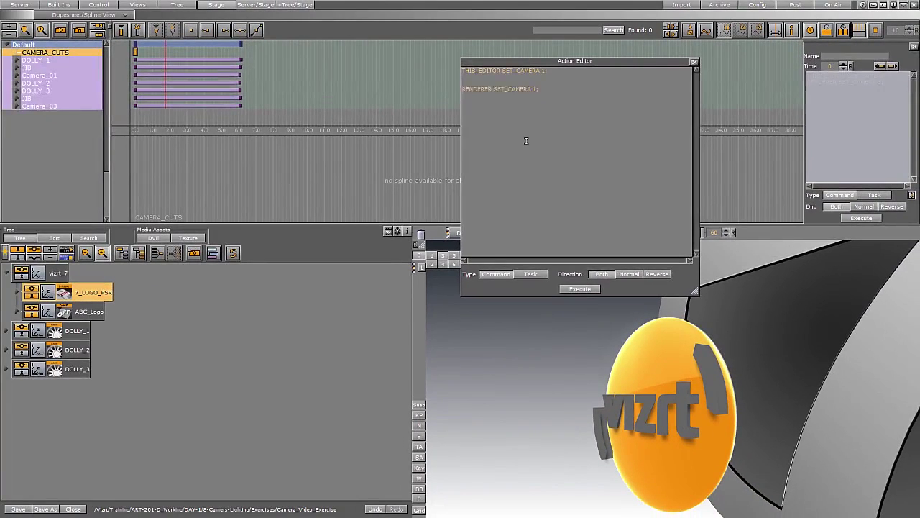
pyautogui.press('BackSpace')
pyautogui.click(580, 288)
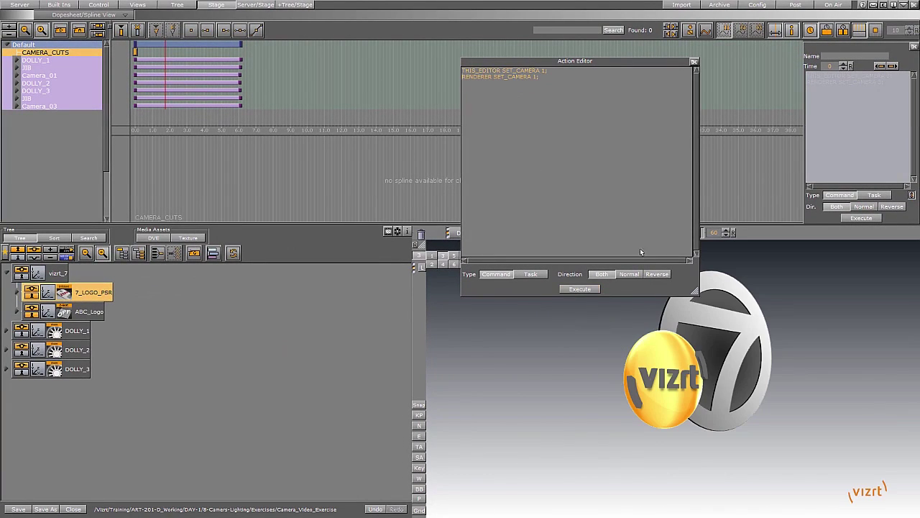
pyautogui.click(694, 62)
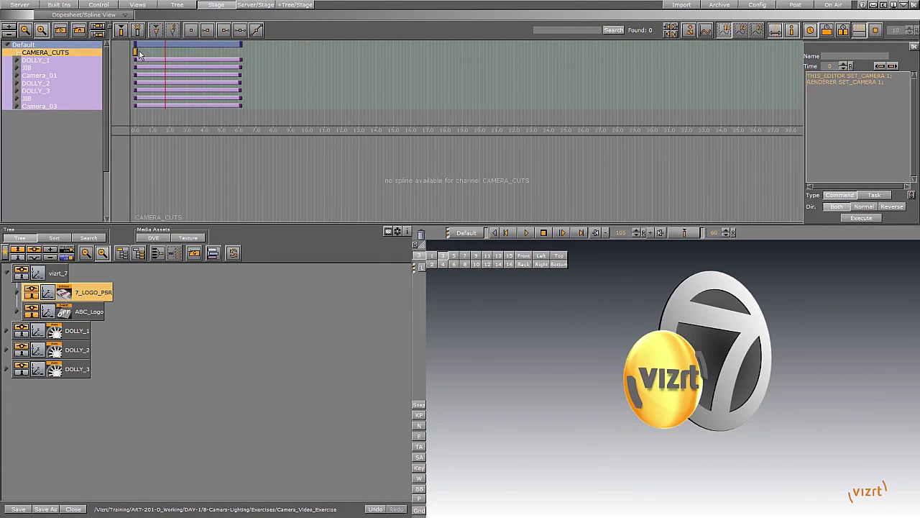
# Copy both camera commands from the first CAMERA_CUTS keyframe
pyautogui.click(135, 51)
pyautogui.click(842, 82)
pyautogui.click(875, 101)
pyautogui.moveTo(889, 90); pyautogui.dragTo(795, 77)
pyautogui.hotkey('ctrl', 'c')
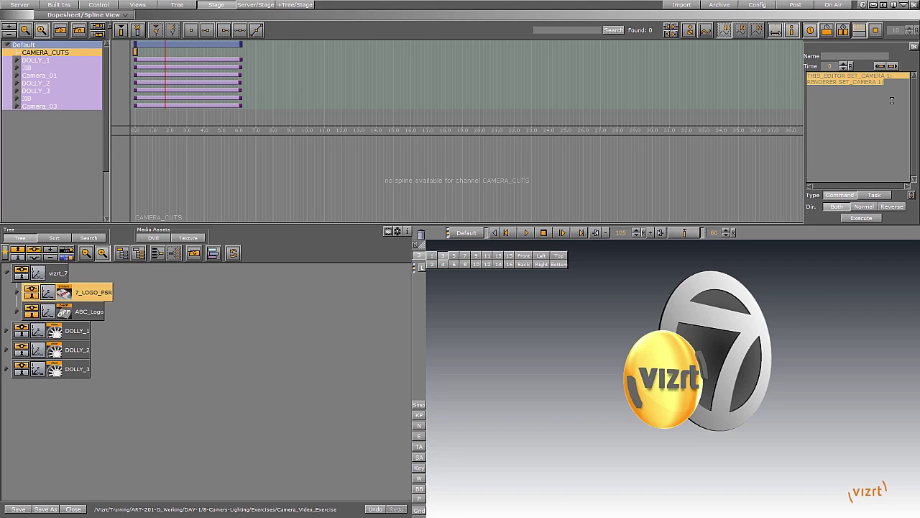
# Add a CAMERA_CUTS keyframe at frame 92, paste the commands with both set to camera 3, and execute them
pyautogui.moveTo(166, 47); pyautogui.dragTo(162, 49)
pyautogui.click(119, 31)
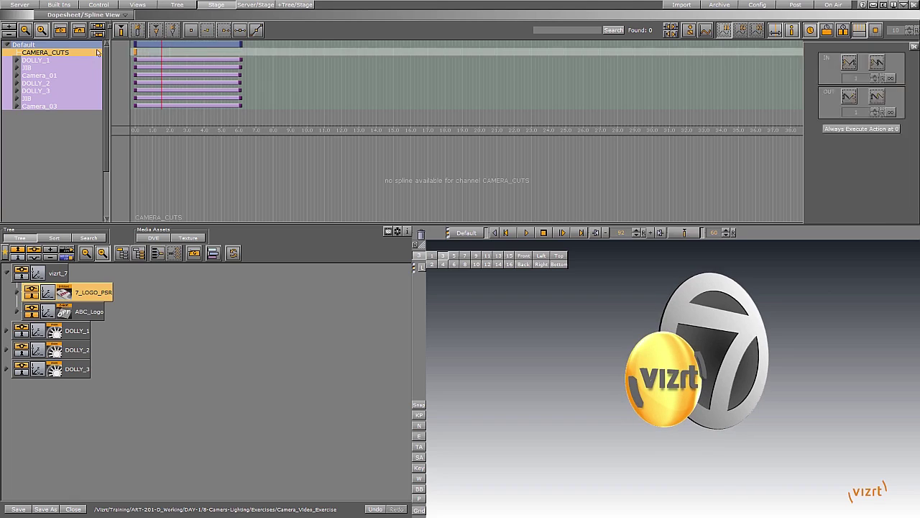
pyautogui.click(162, 52)
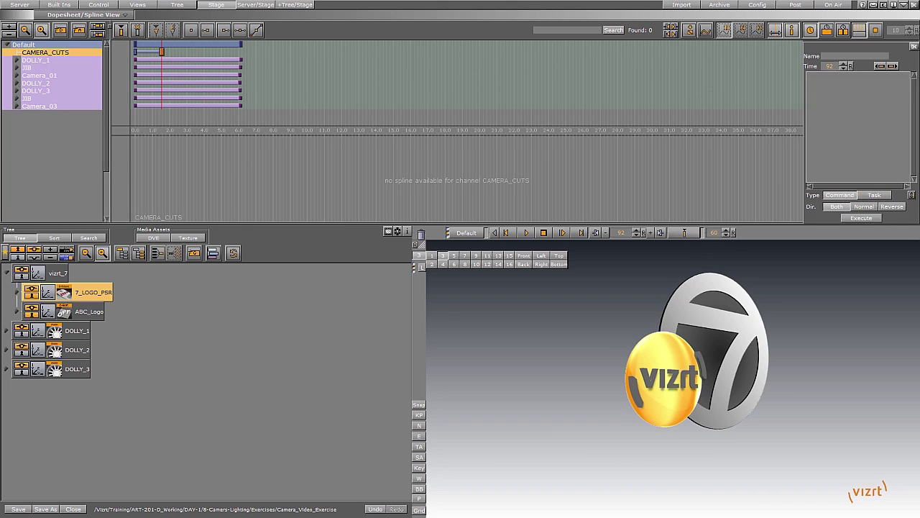
pyautogui.click(912, 195)
pyautogui.hotkey('ctrl', 'v')
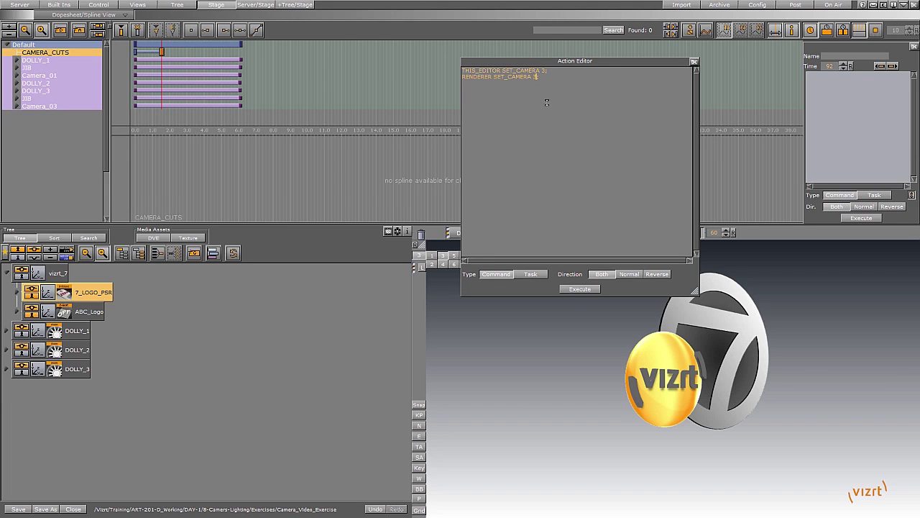
pyautogui.click(580, 289)
pyautogui.click(694, 61)
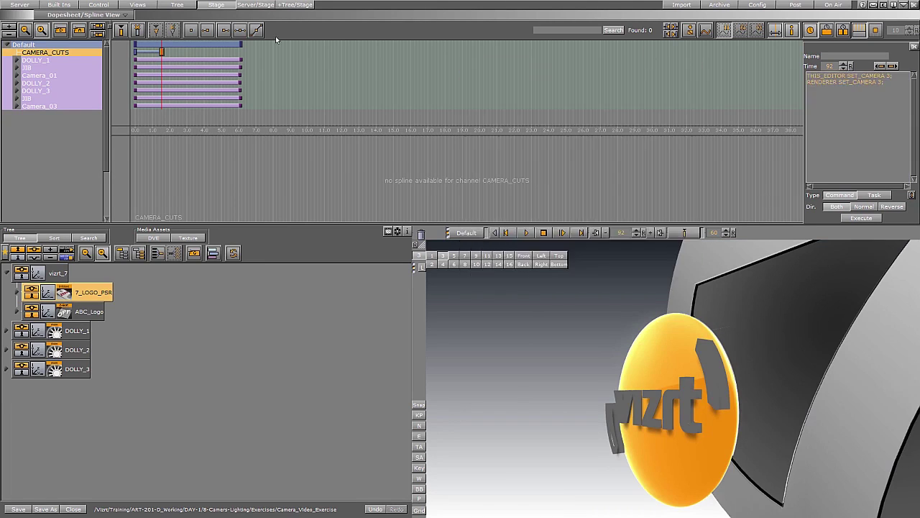
# Move the camera 3 keyframe before the 1-second mark and add one at frame 117 with both commands set to camera 2, executing them
pyautogui.moveTo(162, 52)
pyautogui.mouseDown()
pyautogui.moveTo(148, 52)
pyautogui.moveTo(169, 49)
pyautogui.mouseUp()
pyautogui.click(122, 30)
pyautogui.click(835, 92)
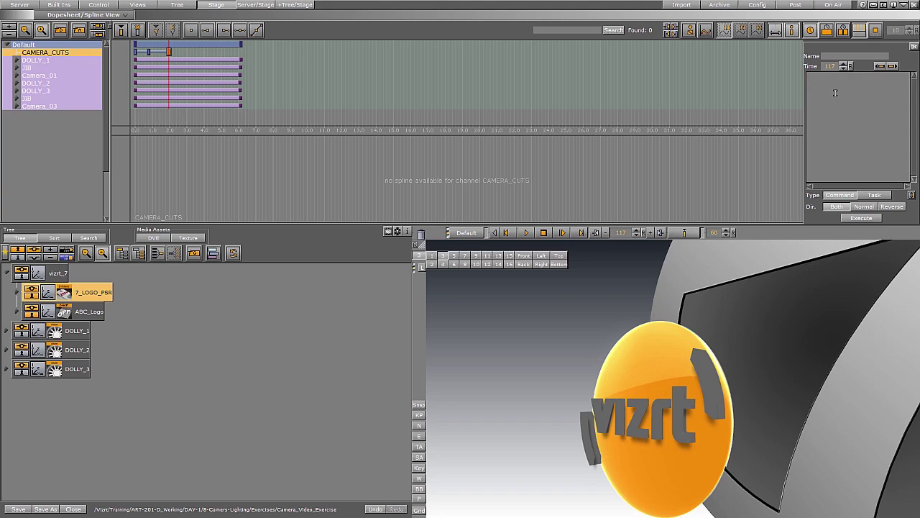
pyautogui.hotkey('ctrl', 'v')
pyautogui.click(862, 217)
pyautogui.click(419, 255)
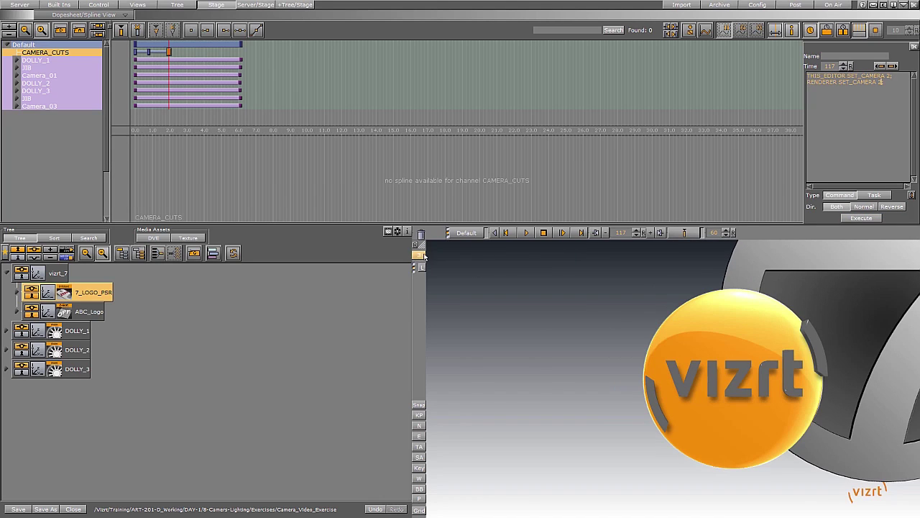
# Add a CAMERA_CUTS keyframe at frame 220, paste the commands for camera 1, and execute them
pyautogui.moveTo(169, 53); pyautogui.dragTo(199, 50)
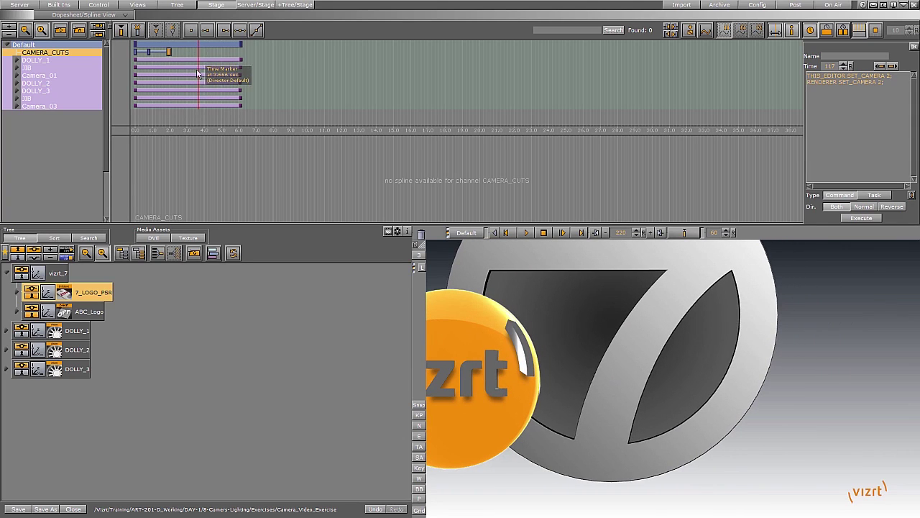
pyautogui.click(137, 30)
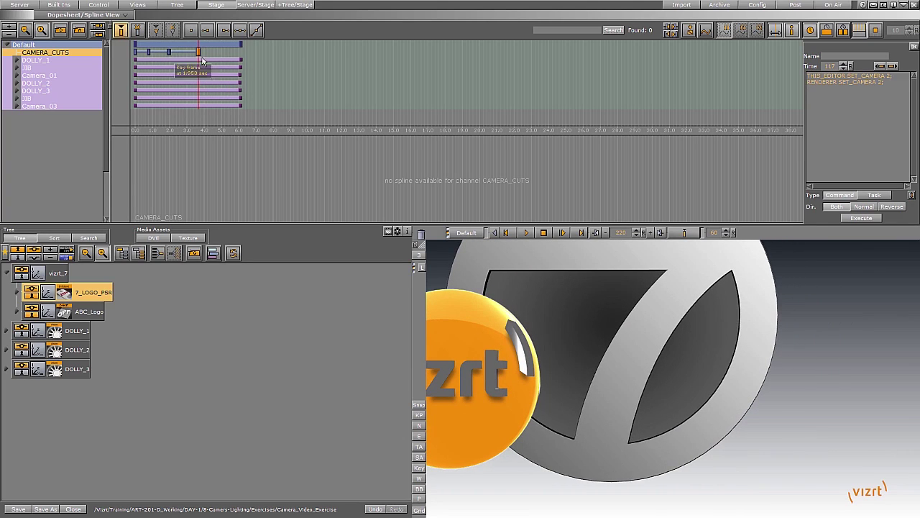
pyautogui.click(822, 87)
pyautogui.hotkey('ctrl', 'v')
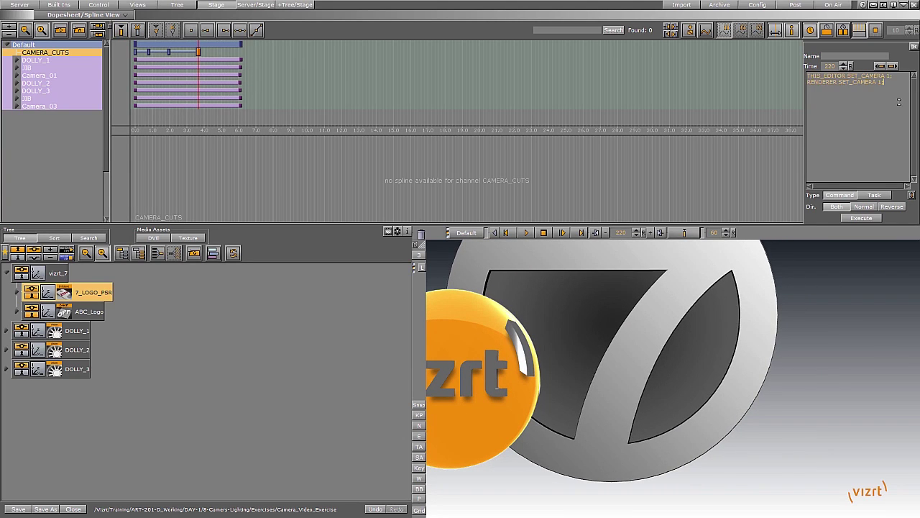
pyautogui.click(861, 217)
# Add a CAMERA_CUTS keyframe at frame 283 with both pasted commands set to camera 3, and execute them
pyautogui.click(216, 55)
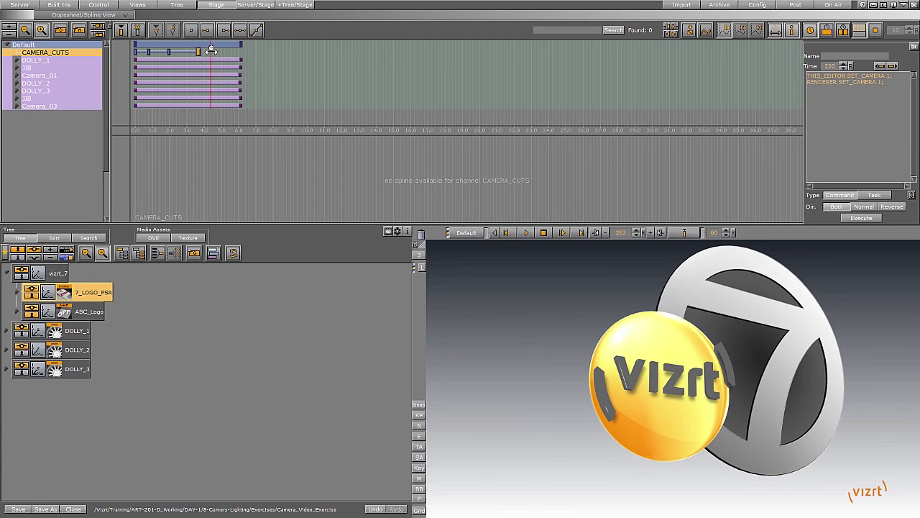
pyautogui.click(136, 29)
pyautogui.click(850, 80)
pyautogui.hotkey('ctrl', 'v')
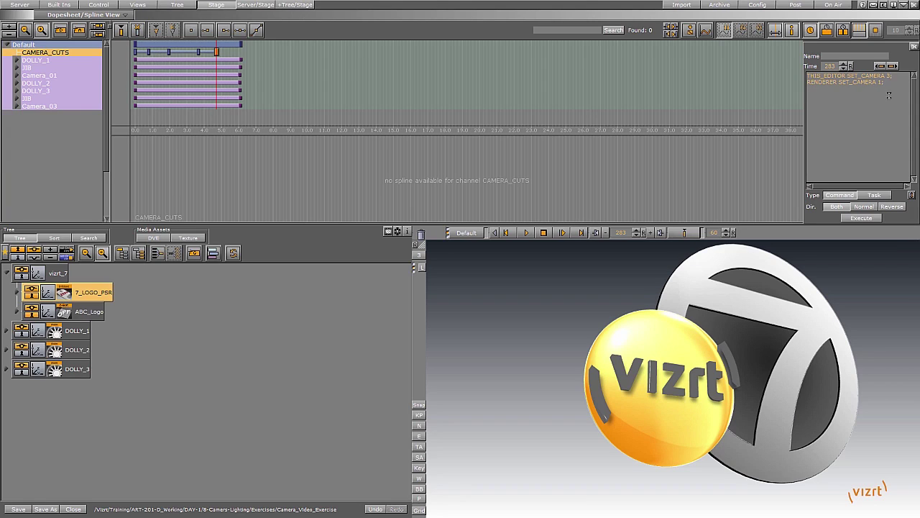
pyautogui.click(861, 218)
# Add a CAMERA_CUTS keyframe at frame 332, paste the commands for camera 1, and execute them
pyautogui.click(232, 55)
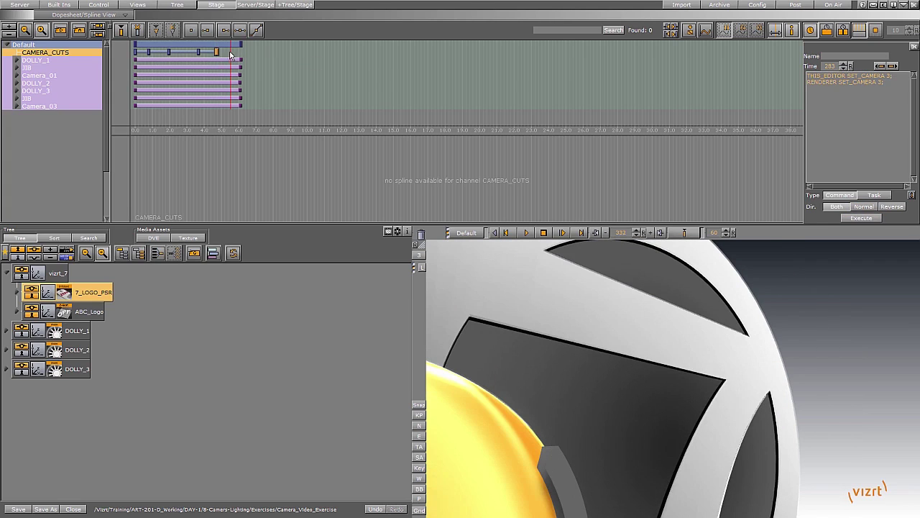
pyautogui.click(121, 29)
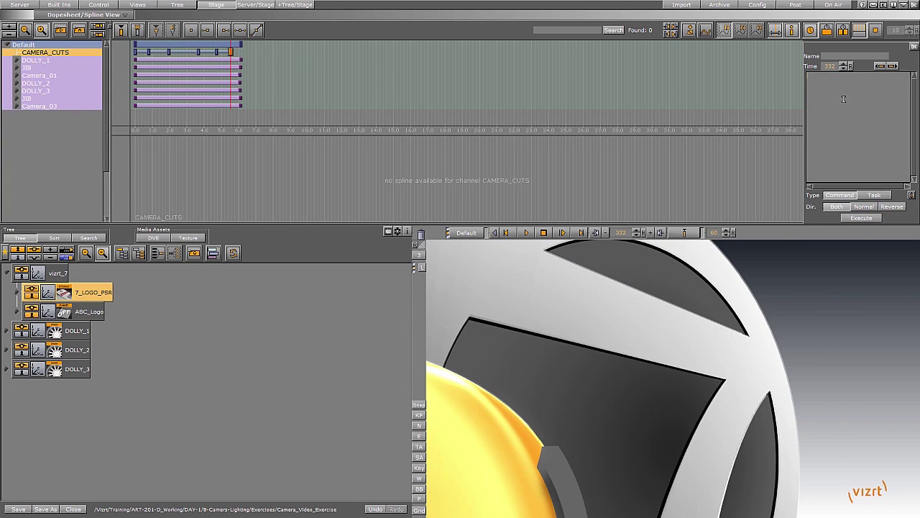
pyautogui.hotkey('ctrl', 'v')
pyautogui.click(863, 218)
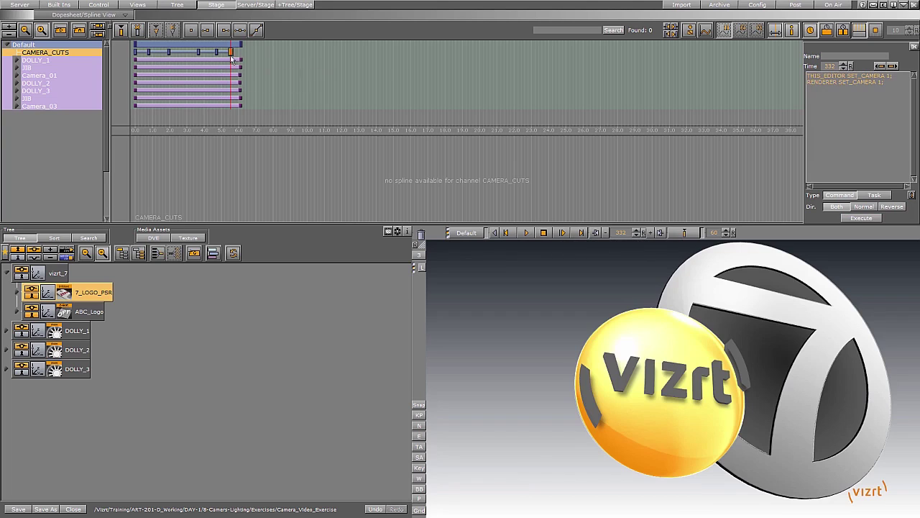
# Return the timeline to frame 0 and play the Default director to preview all the camera cuts
pyautogui.moveTo(240, 52); pyautogui.dragTo(102, 44)
pyautogui.click(103, 44)
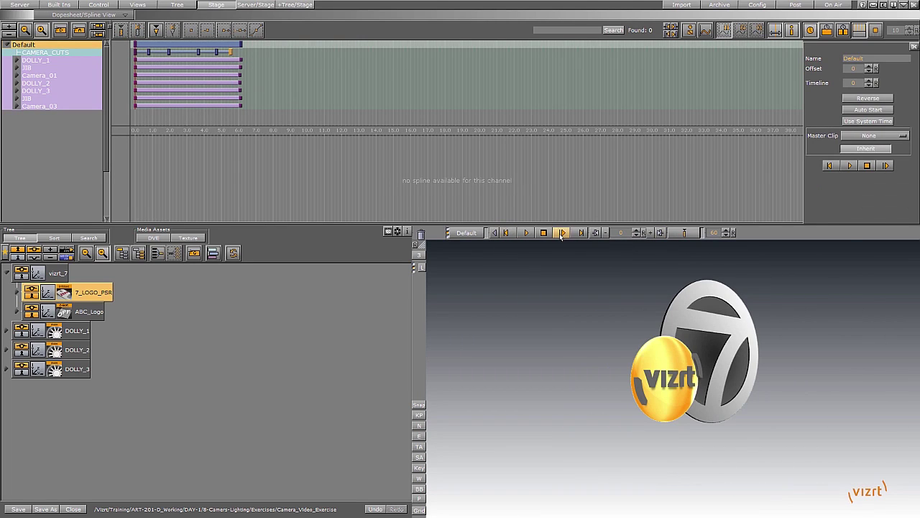
pyautogui.click(562, 233)
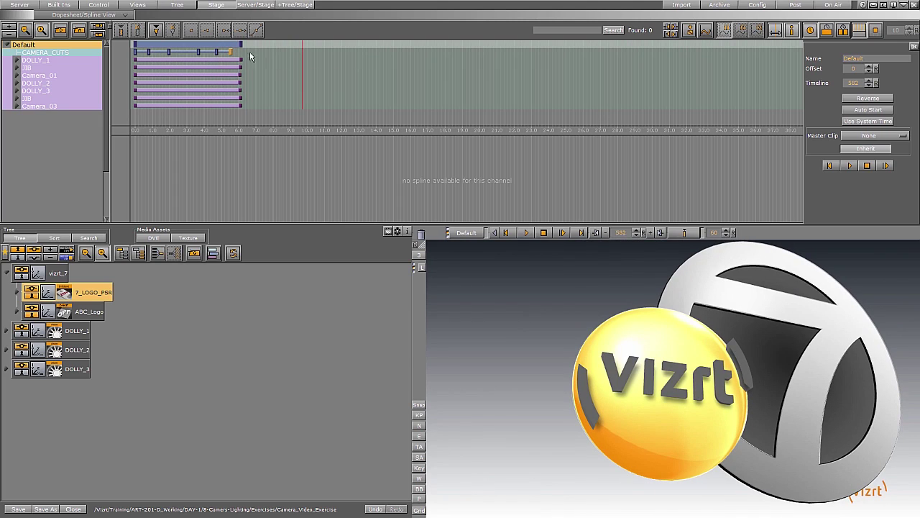
# Compress the whole Default animation to about 3 seconds, replay it from the start, and stretch it to about 4 seconds
pyautogui.moveTo(246, 54); pyautogui.dragTo(189, 55)
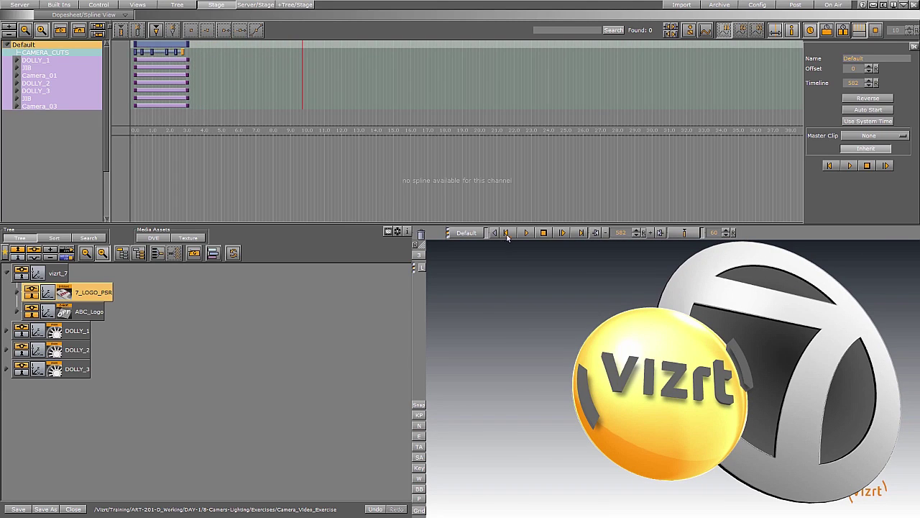
pyautogui.click(507, 232)
pyautogui.moveTo(200, 54)
pyautogui.mouseDown()
pyautogui.moveTo(166, 53)
pyautogui.moveTo(204, 59)
pyautogui.mouseUp()
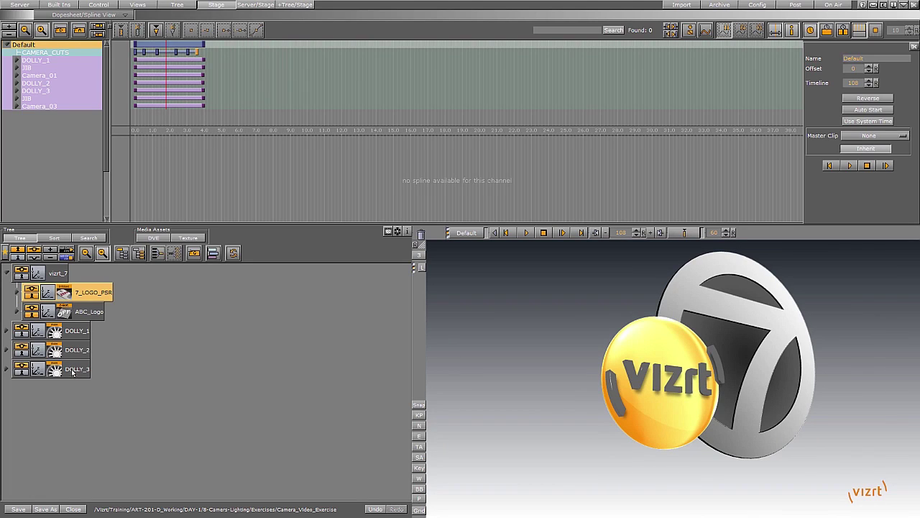
# Examine the DOLLY_1, DOLLY_2 and DOLLY_3 rigs down to their cameras, and the commands of the second CAMERA_CUTS keyframe
pyautogui.click(7, 369)
pyautogui.click(7, 349)
pyautogui.click(7, 330)
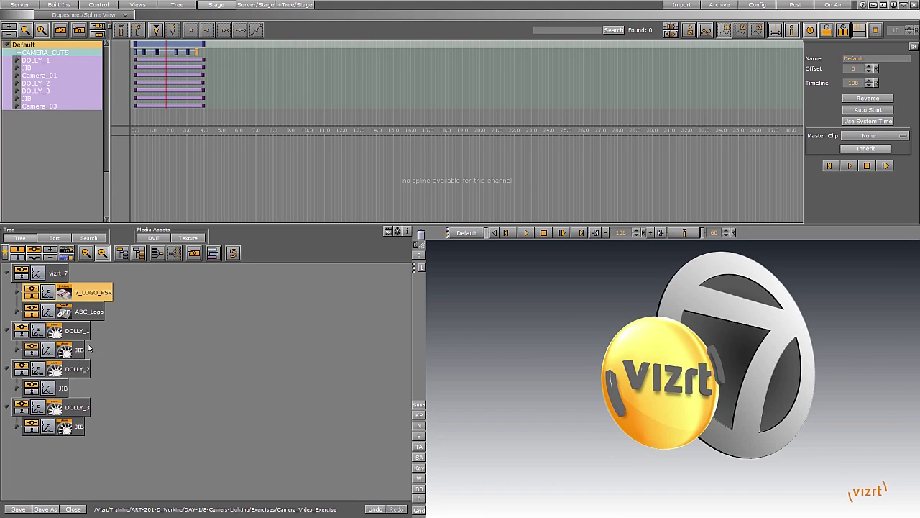
pyautogui.click(55, 331)
pyautogui.click(18, 350)
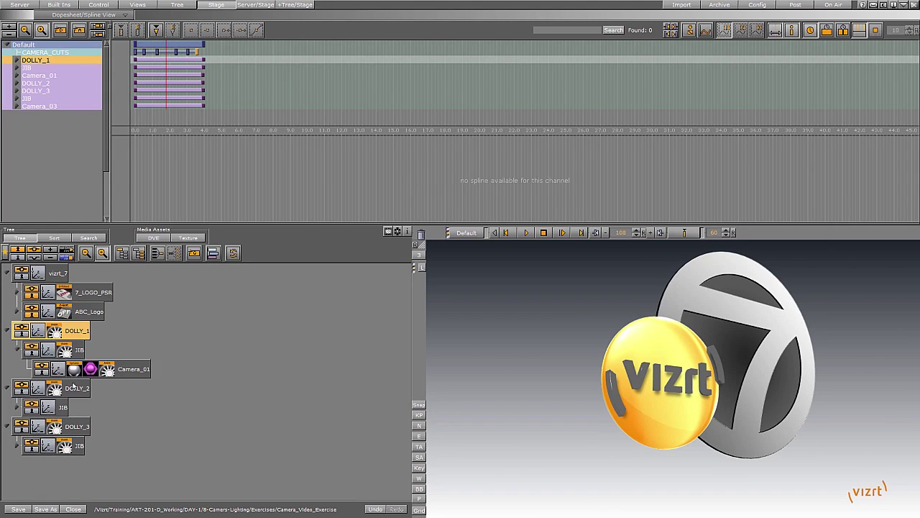
pyautogui.click(122, 370)
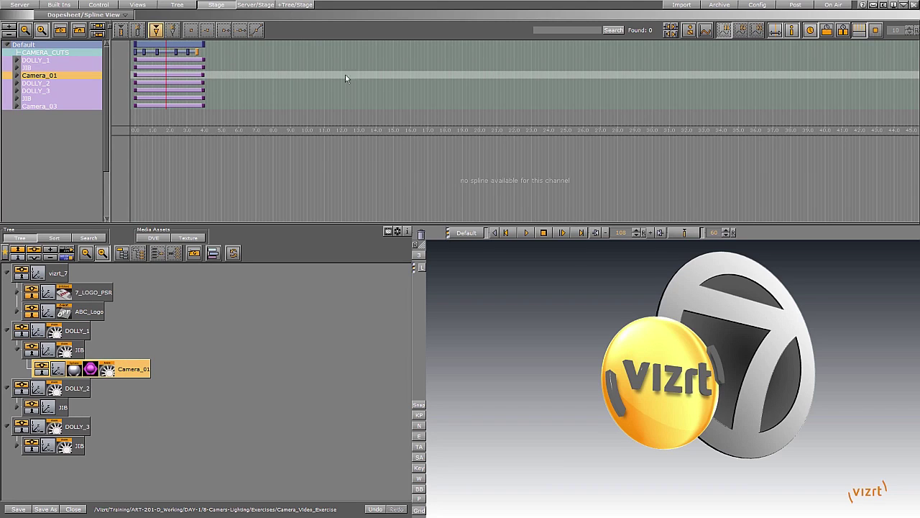
pyautogui.click(19, 446)
pyautogui.click(17, 407)
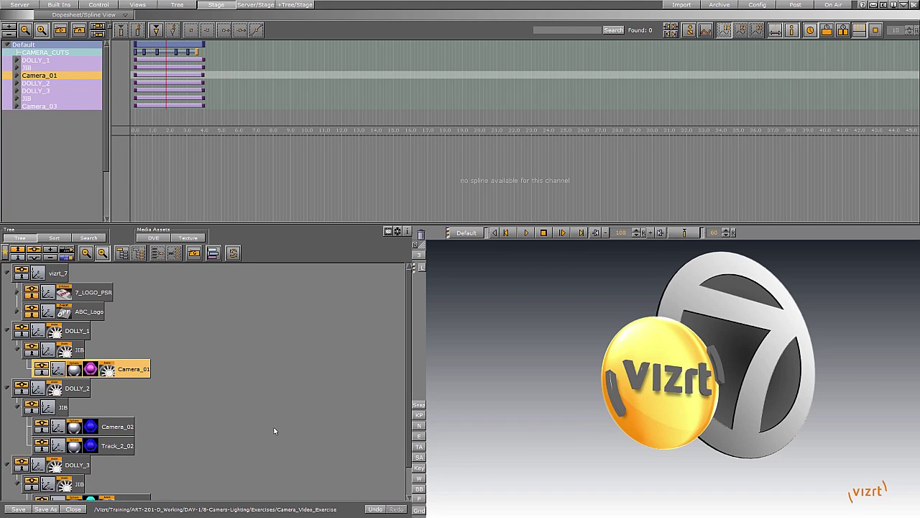
pyautogui.click(145, 53)
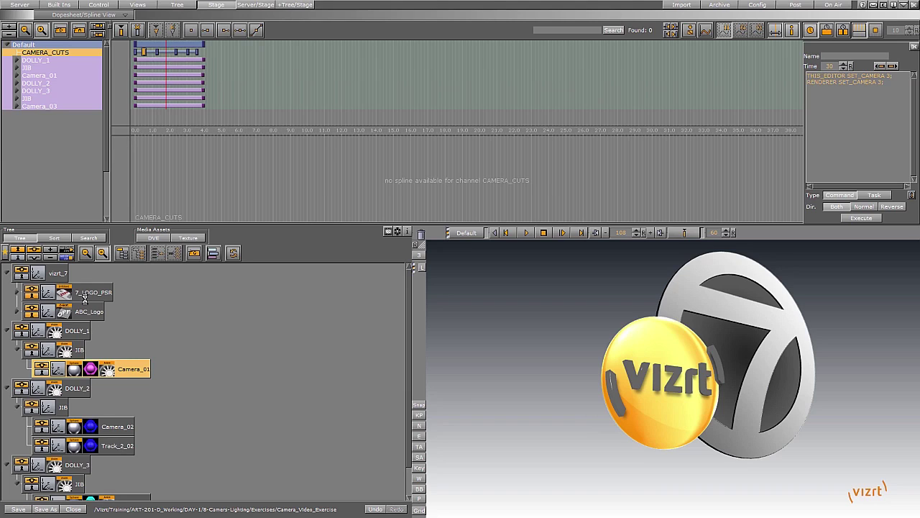
# Collapse the whole scene tree and close the Camera_Video_Exercise scene
pyautogui.click(50, 256)
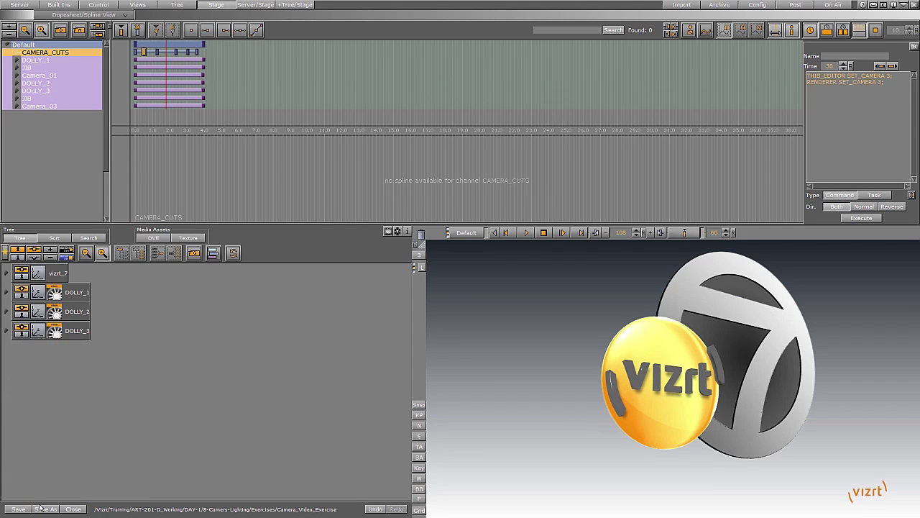
pyautogui.click(80, 511)
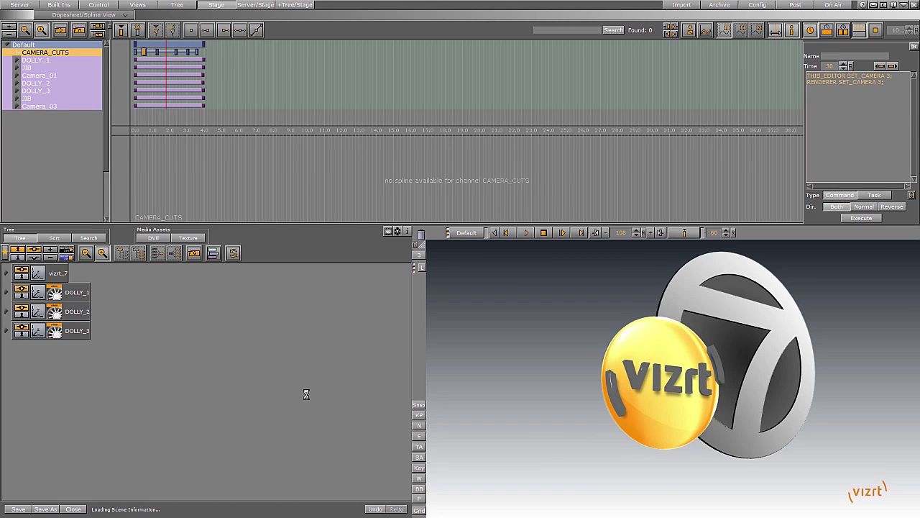